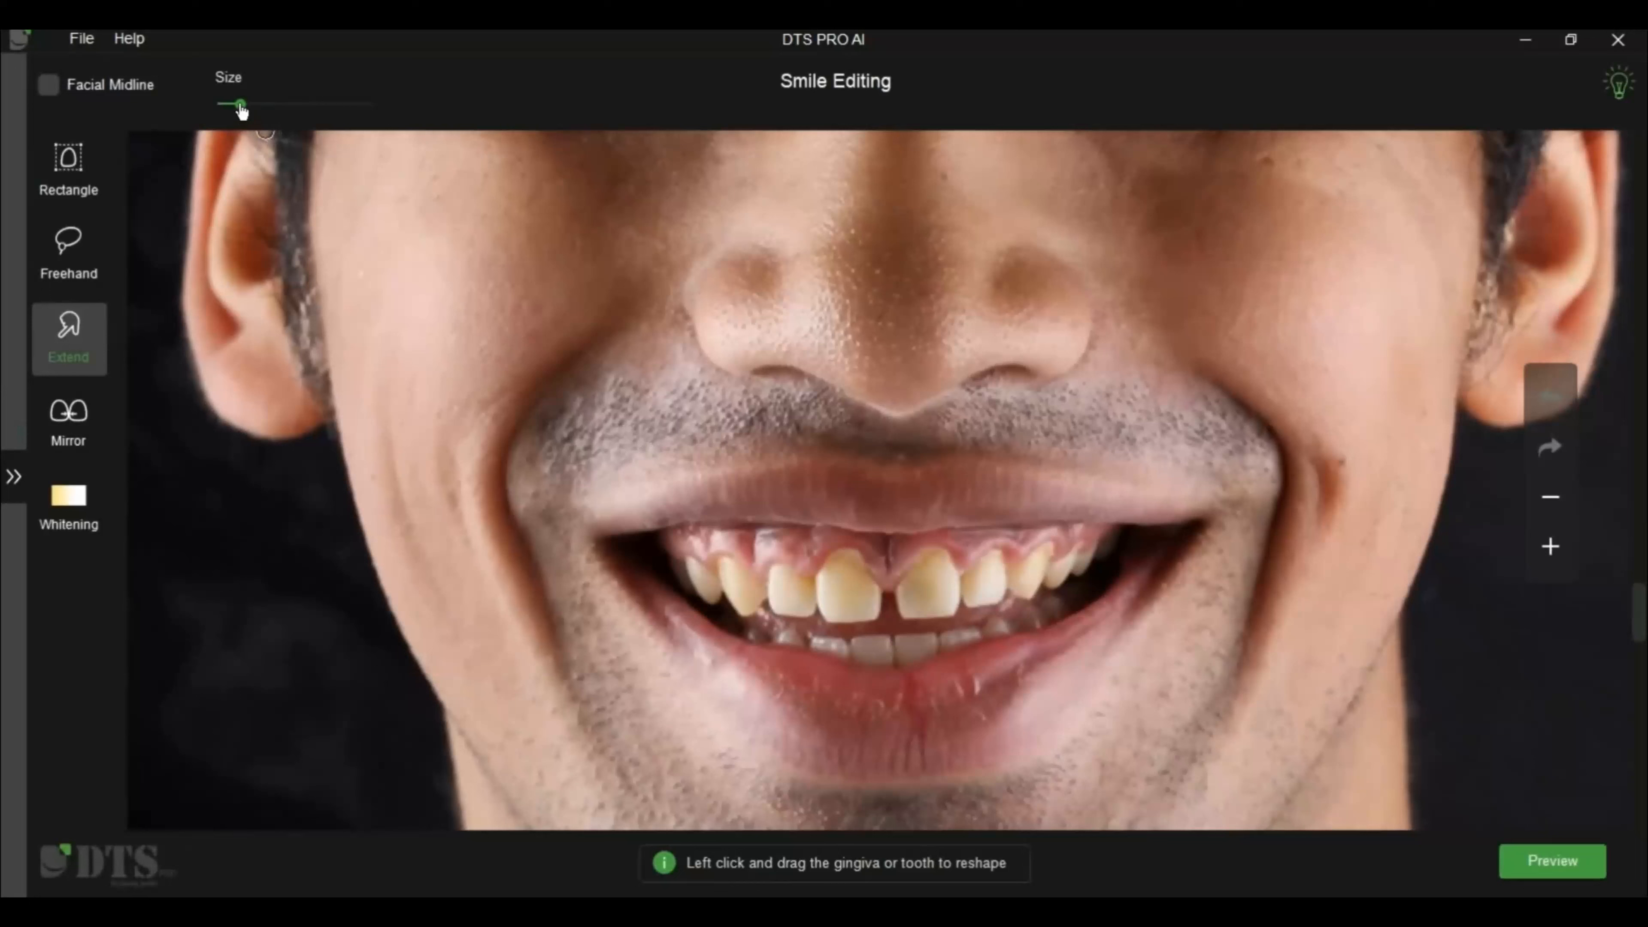
# Set the Extend brush size to 85 and reshape the gum line around the upper central and lateral incisors
pyautogui.moveTo(240, 111); pyautogui.dragTo(315, 114)
pyautogui.scroll(3, 816, 558)
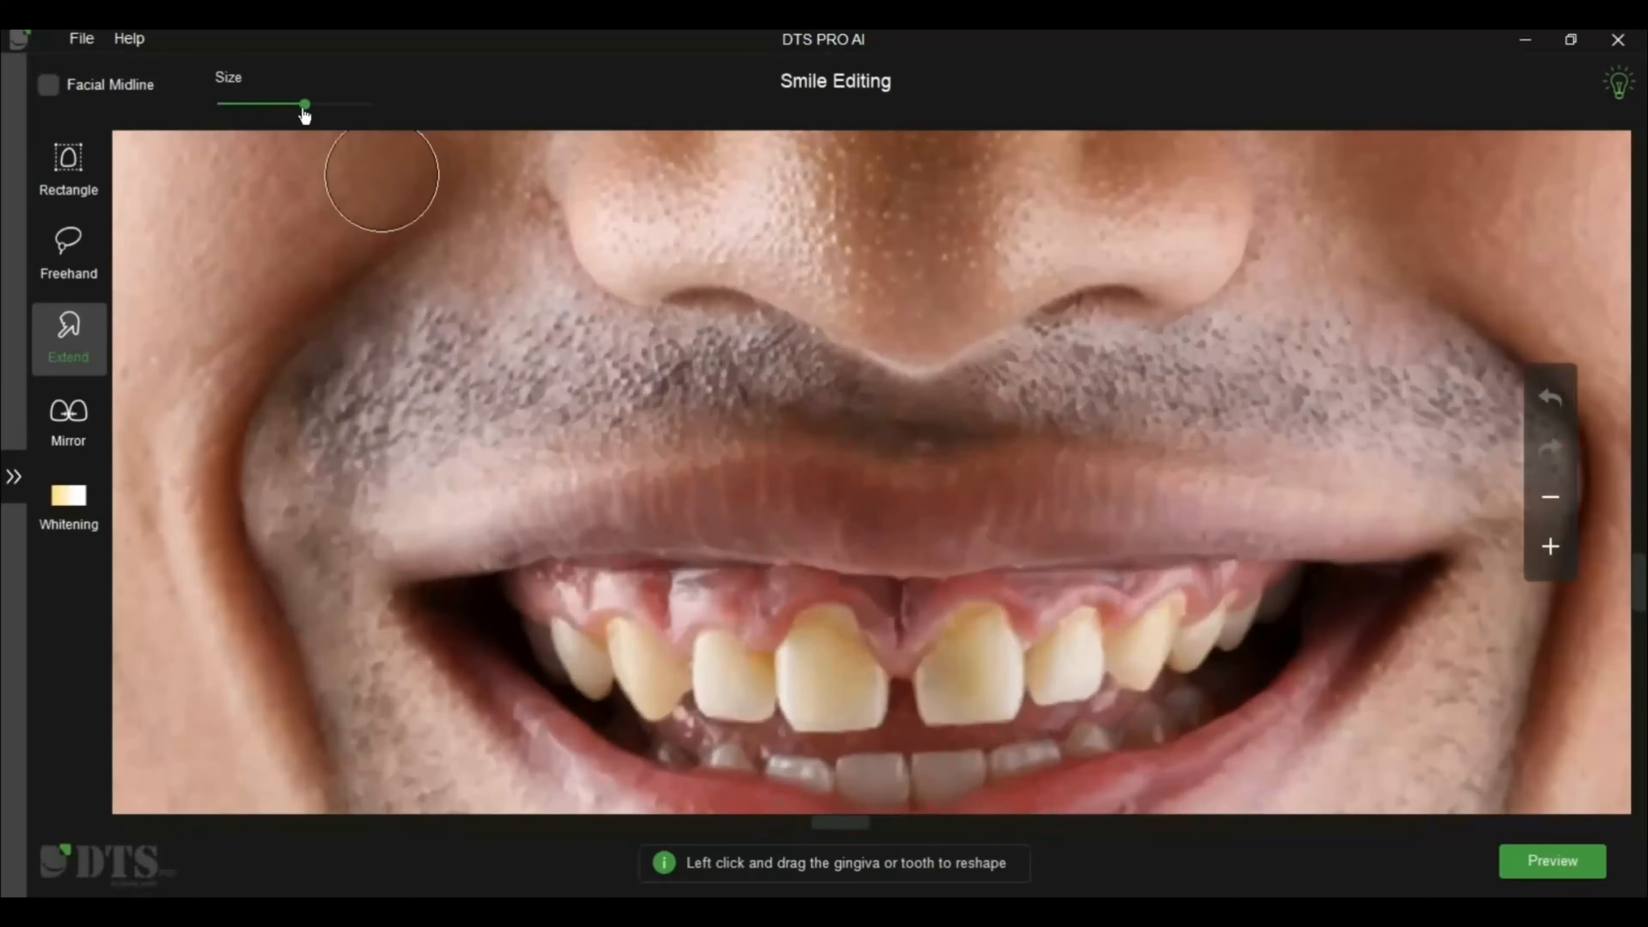
pyautogui.click(285, 107)
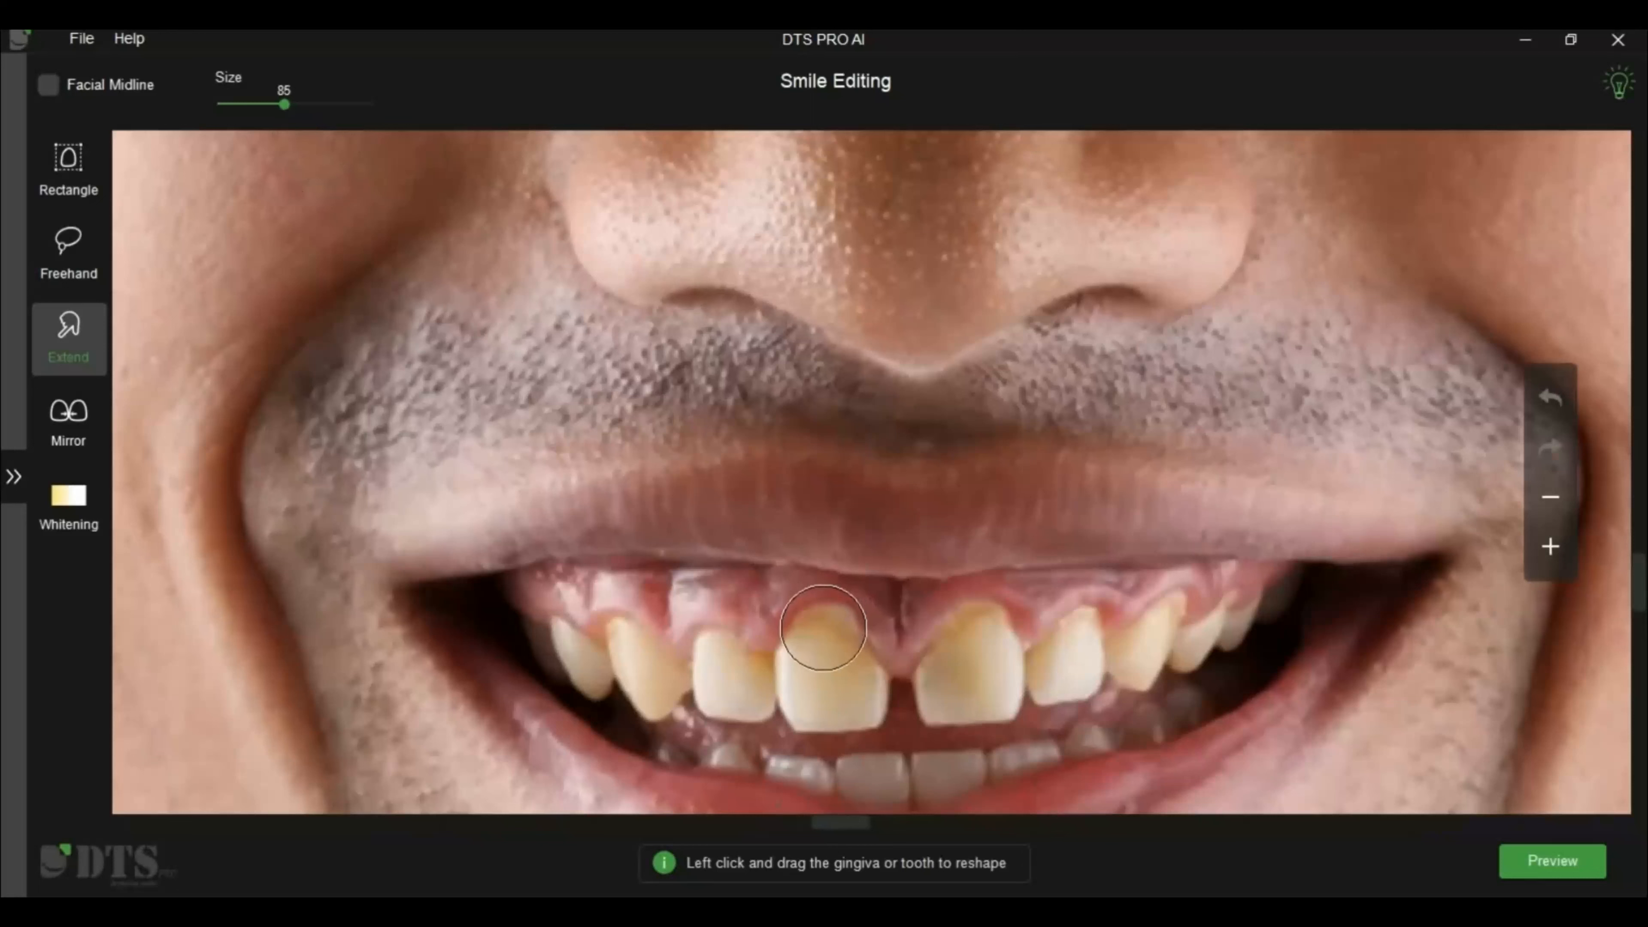
pyautogui.moveTo(828, 673)
pyautogui.mouseDown()
pyautogui.moveTo(824, 638)
pyautogui.moveTo(842, 655)
pyautogui.moveTo(846, 637)
pyautogui.moveTo(853, 655)
pyautogui.moveTo(864, 645)
pyautogui.moveTo(811, 648)
pyautogui.moveTo(824, 656)
pyautogui.moveTo(807, 635)
pyautogui.moveTo(732, 662)
pyautogui.mouseUp()
pyautogui.moveTo(1063, 654); pyautogui.dragTo(1062, 636)
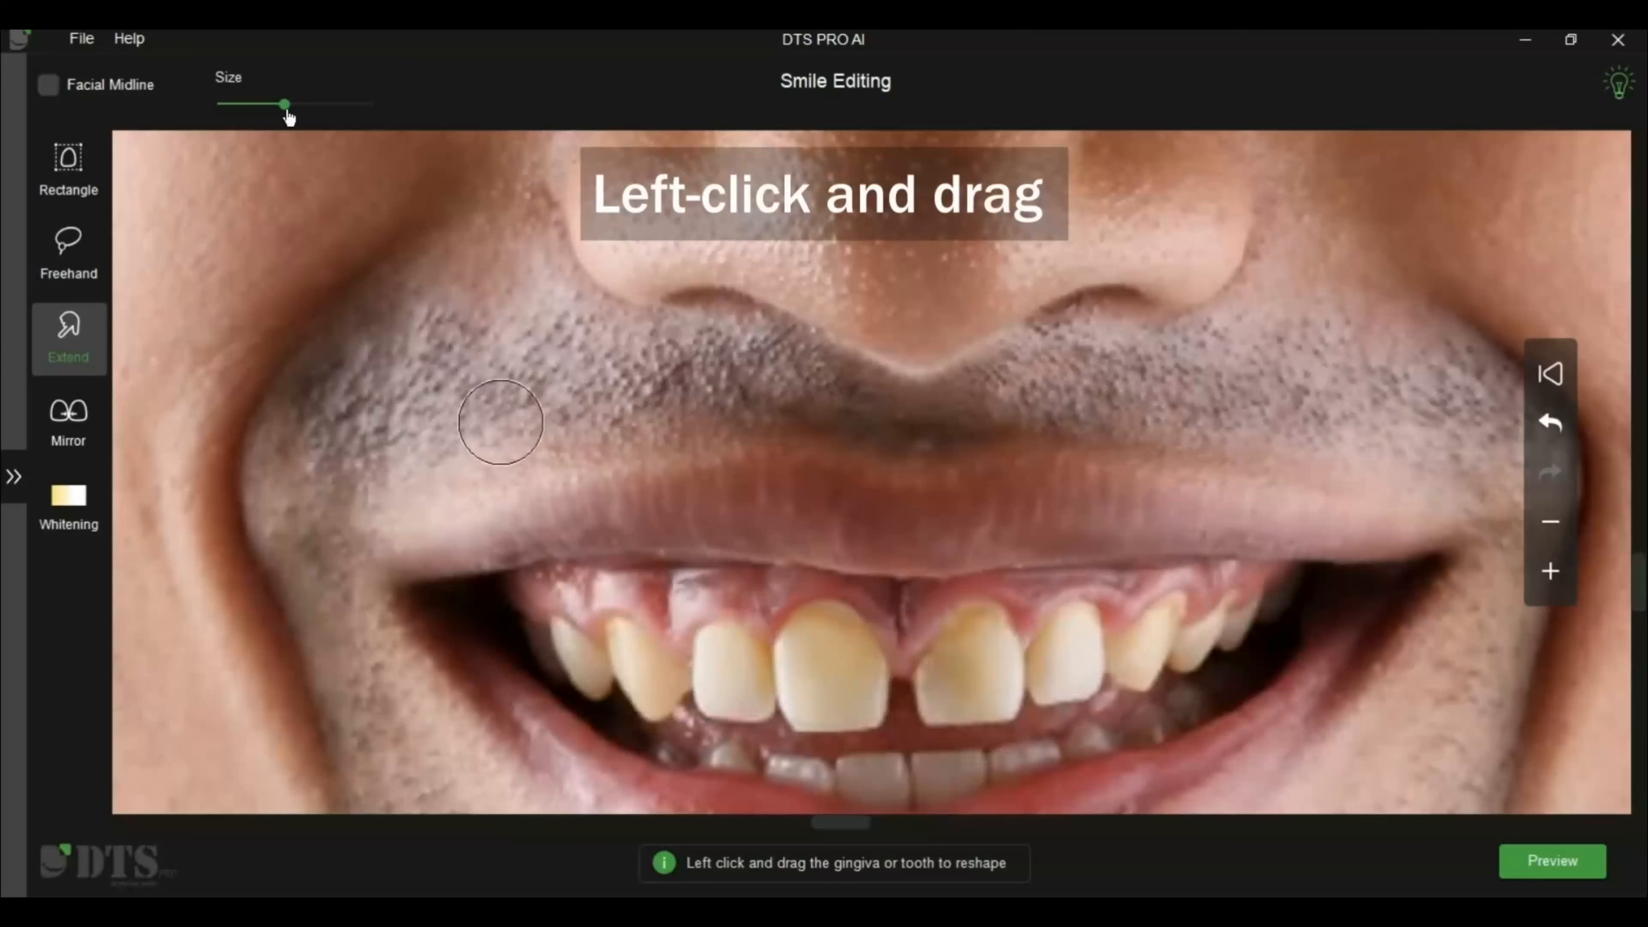
# Reduce the Extend brush size slightly and push up the gum edge of the upper canine on the image's left side
pyautogui.moveTo(284, 104); pyautogui.dragTo(275, 104)
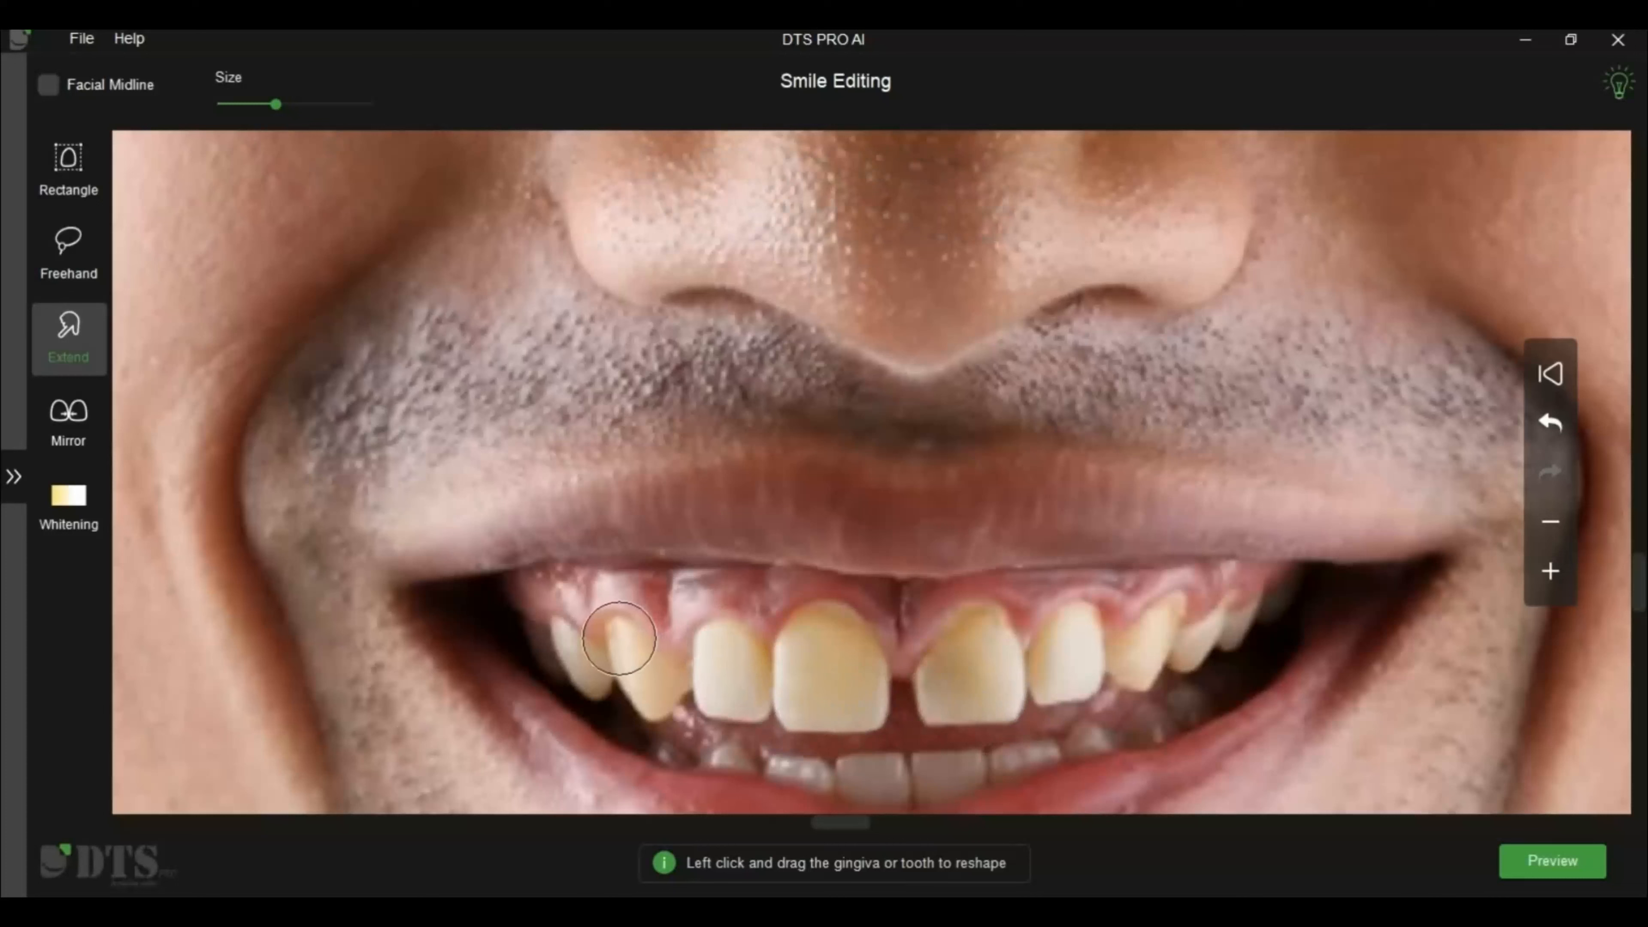
pyautogui.moveTo(621, 642); pyautogui.dragTo(617, 624)
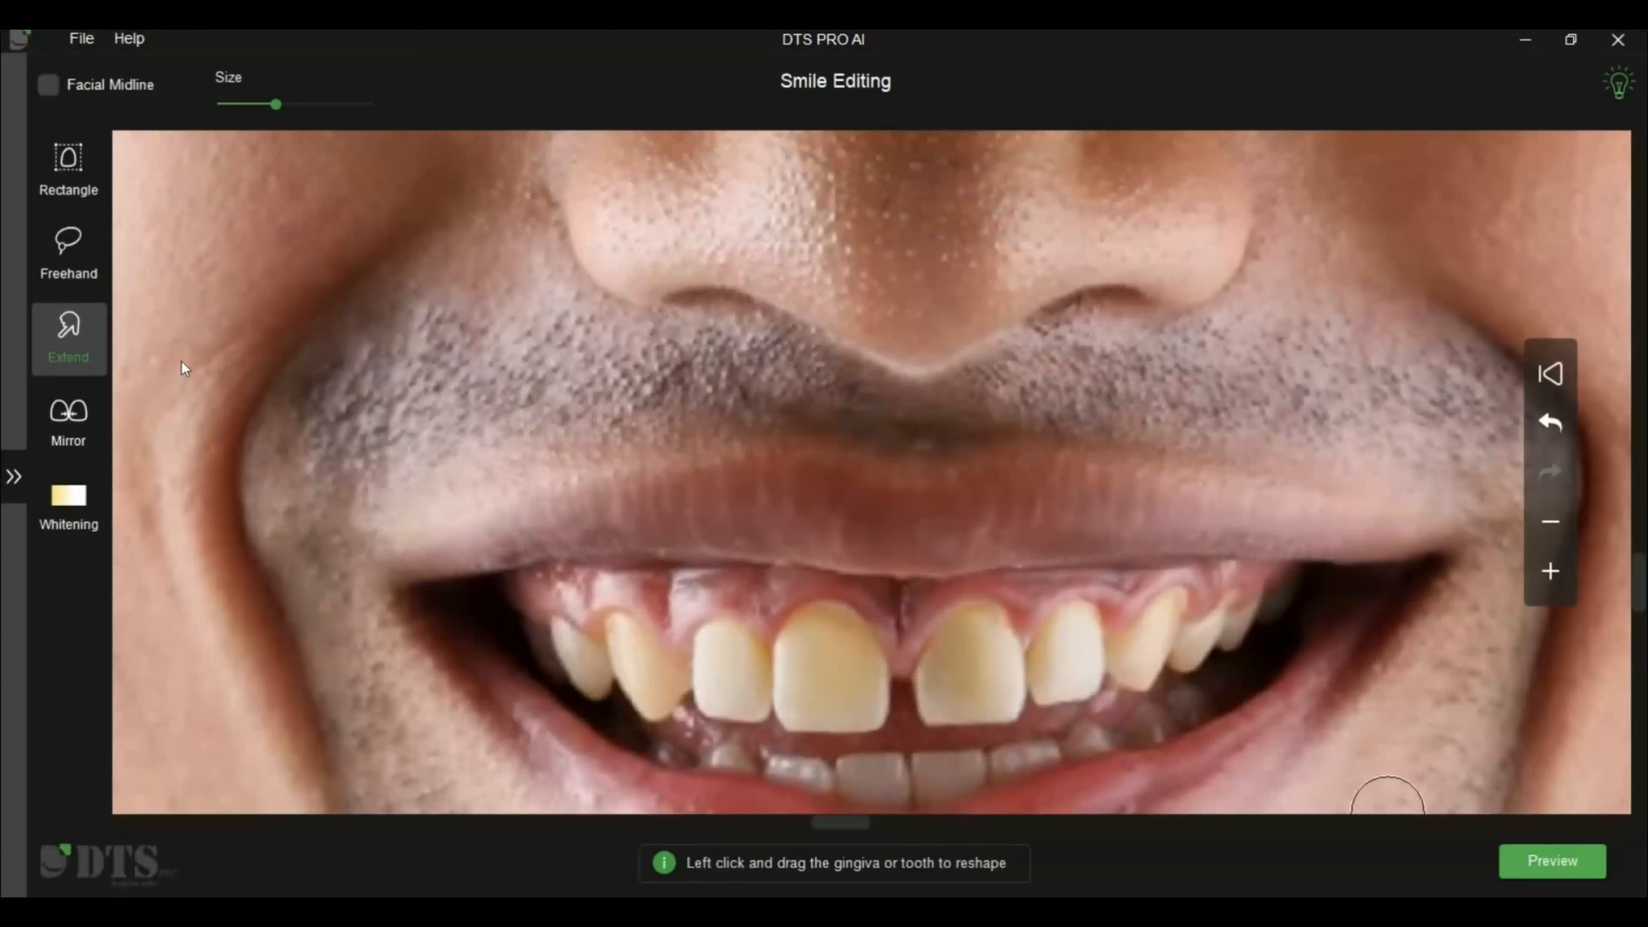
pyautogui.click(1553, 861)
pyautogui.click(76, 328)
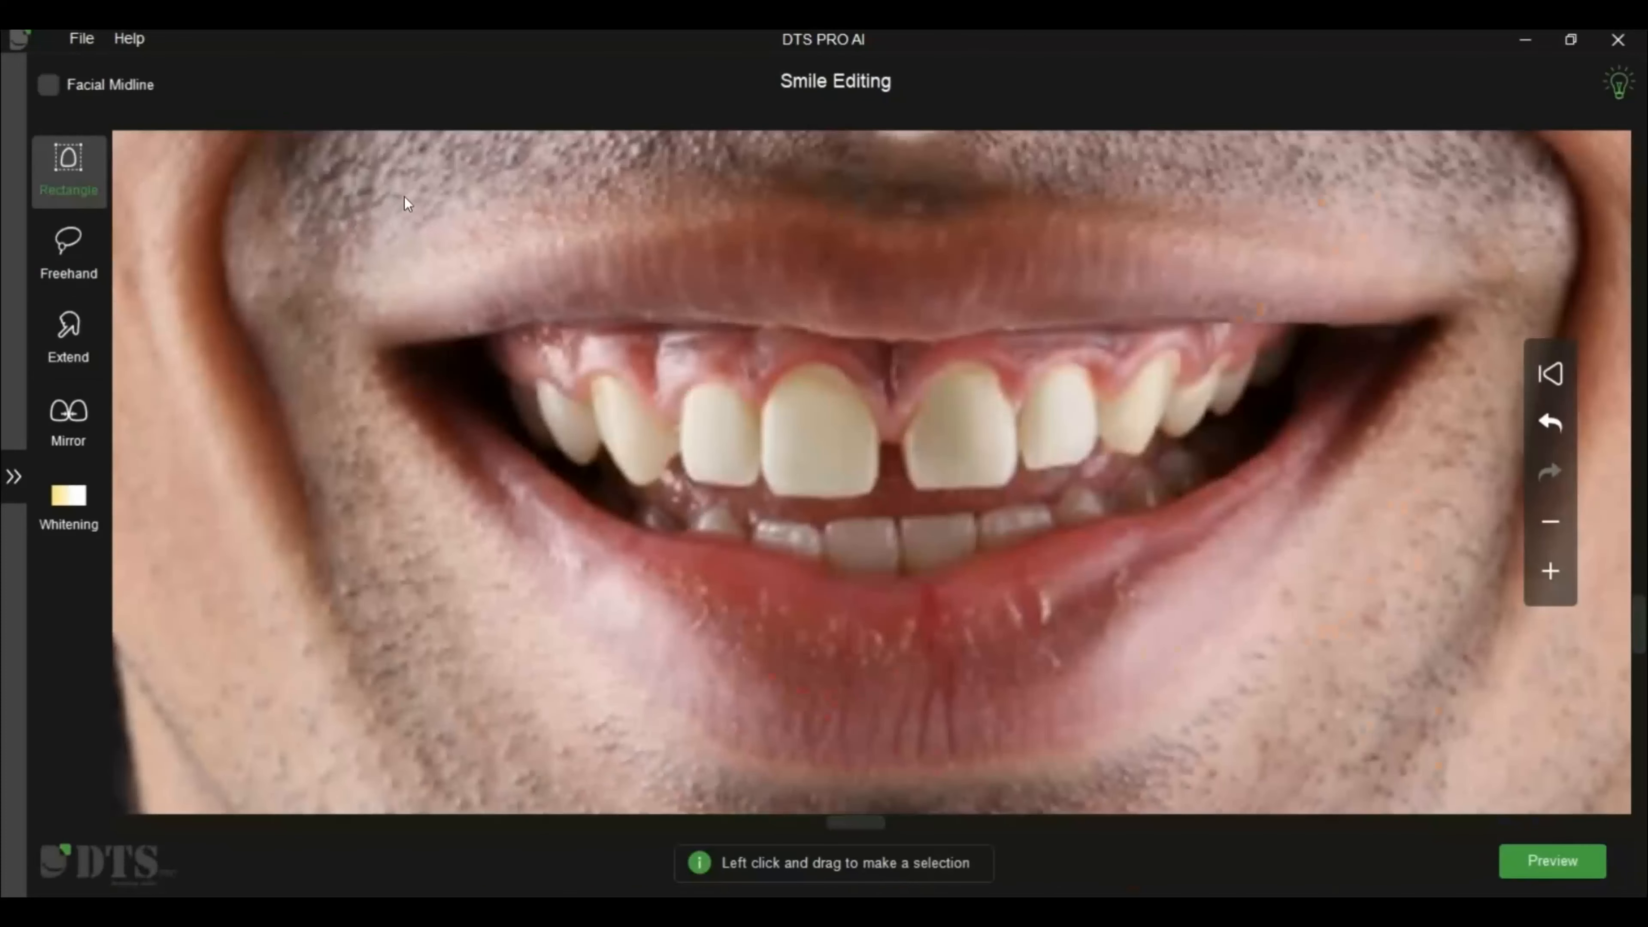
# Try out rectangular and freehand selections over the upper lip, gums and teeth, clearing each selection
pyautogui.moveTo(703, 344); pyautogui.dragTo(405, 196)
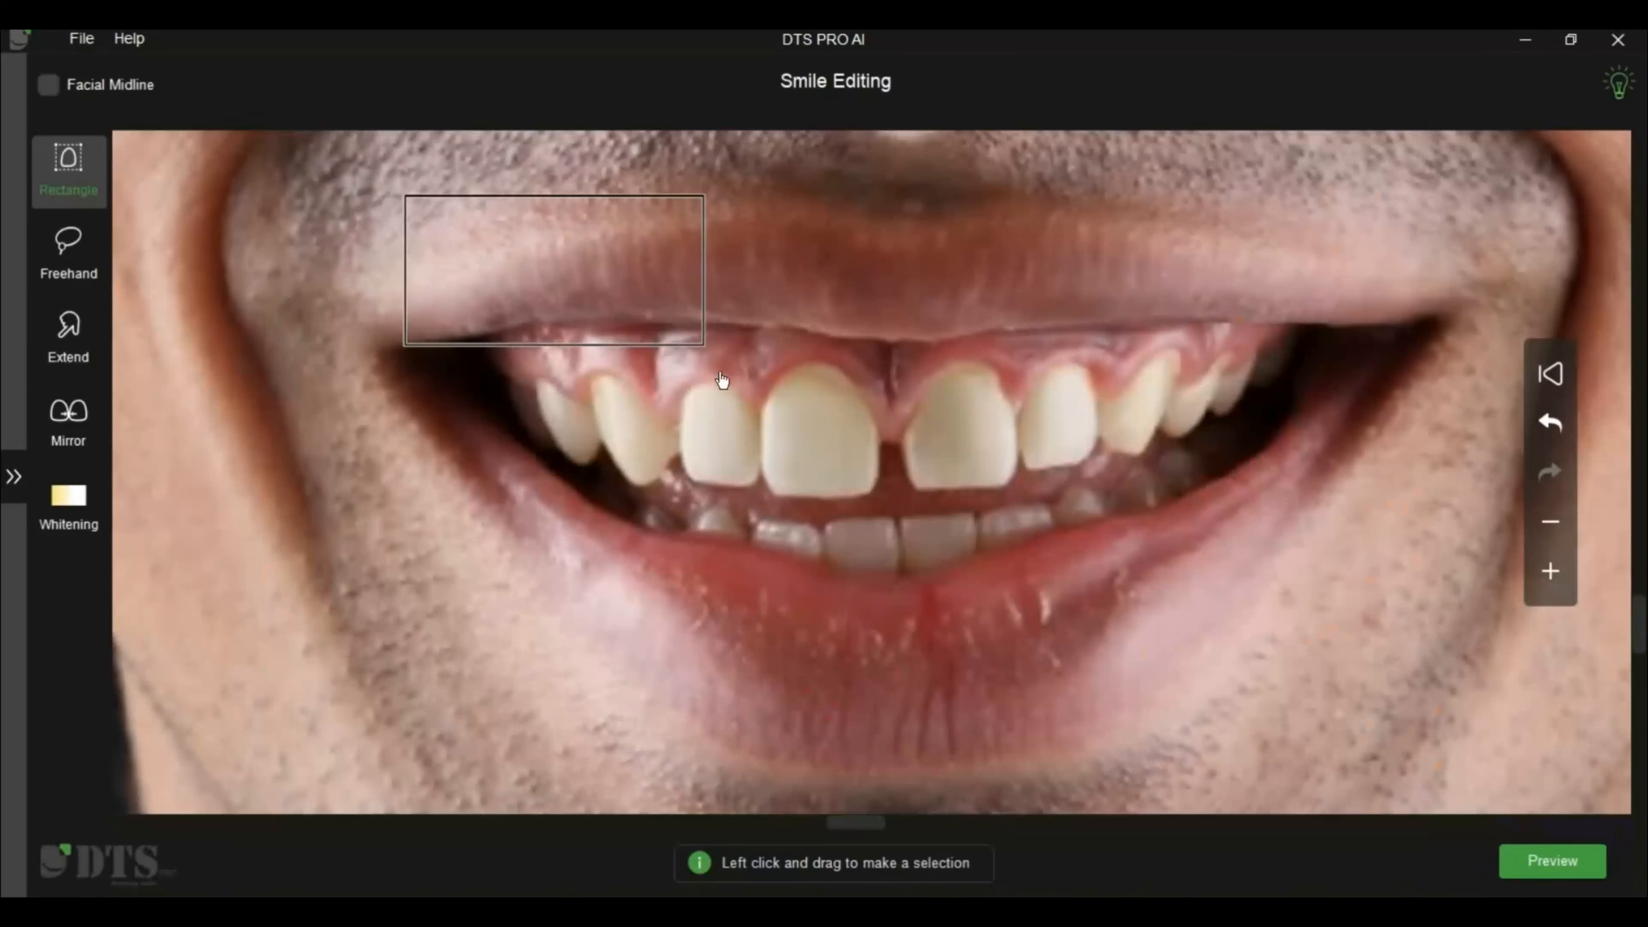
pyautogui.moveTo(802, 208); pyautogui.dragTo(1106, 414)
pyautogui.click(63, 264)
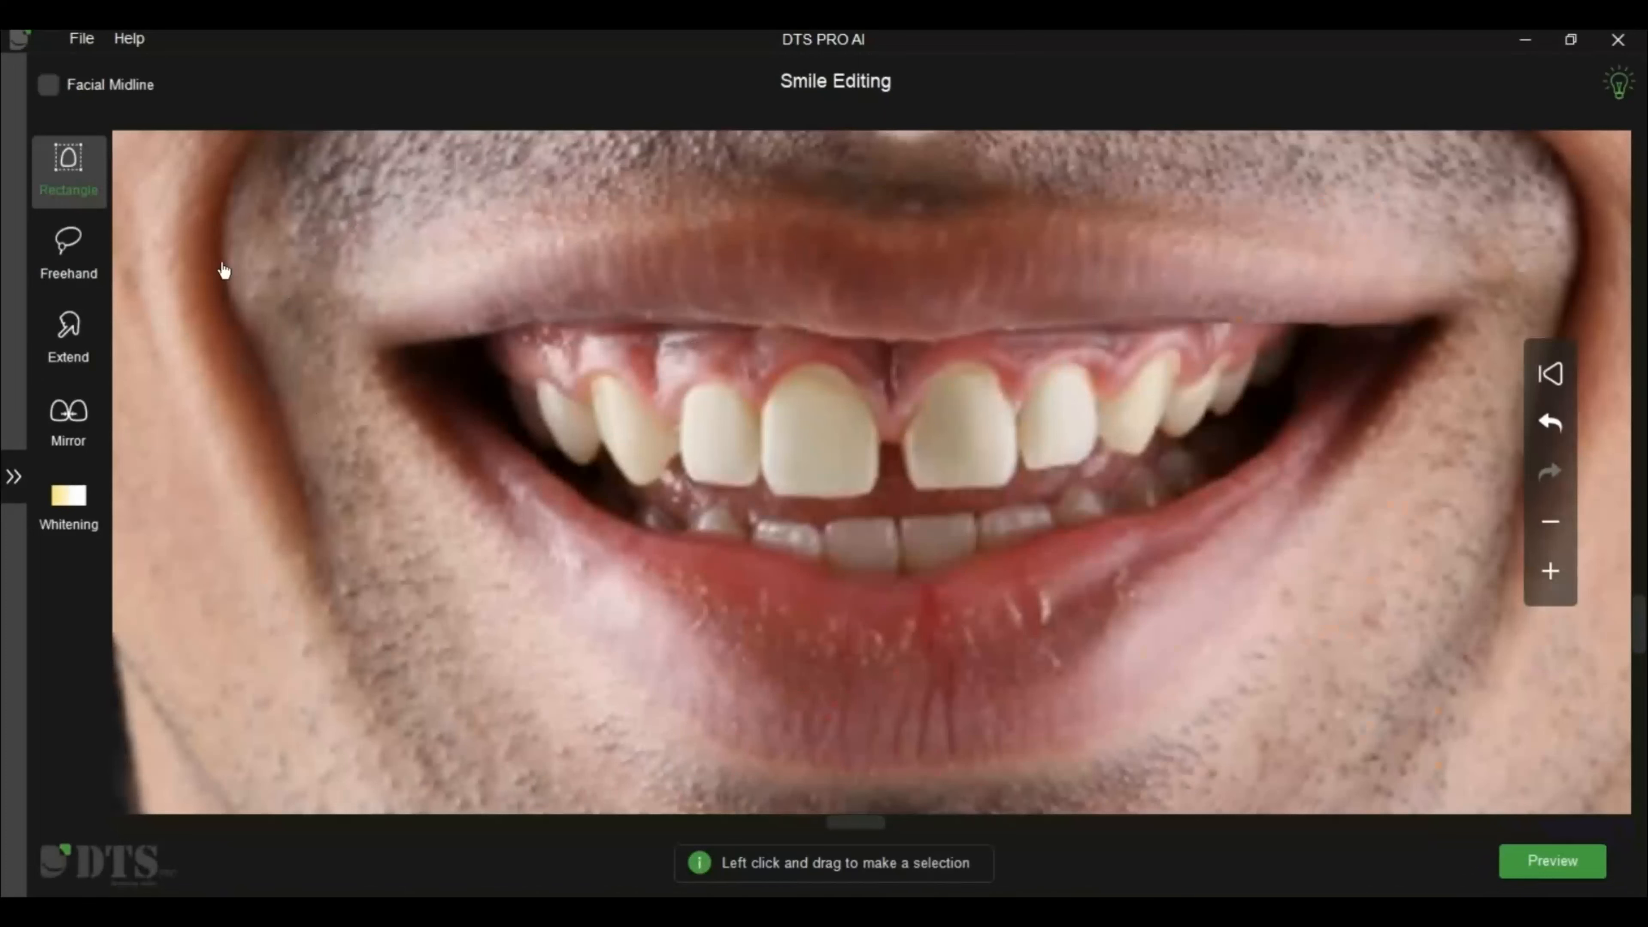
pyautogui.moveTo(716, 265)
pyautogui.mouseDown()
pyautogui.moveTo(789, 315)
pyautogui.moveTo(719, 254)
pyautogui.mouseUp()
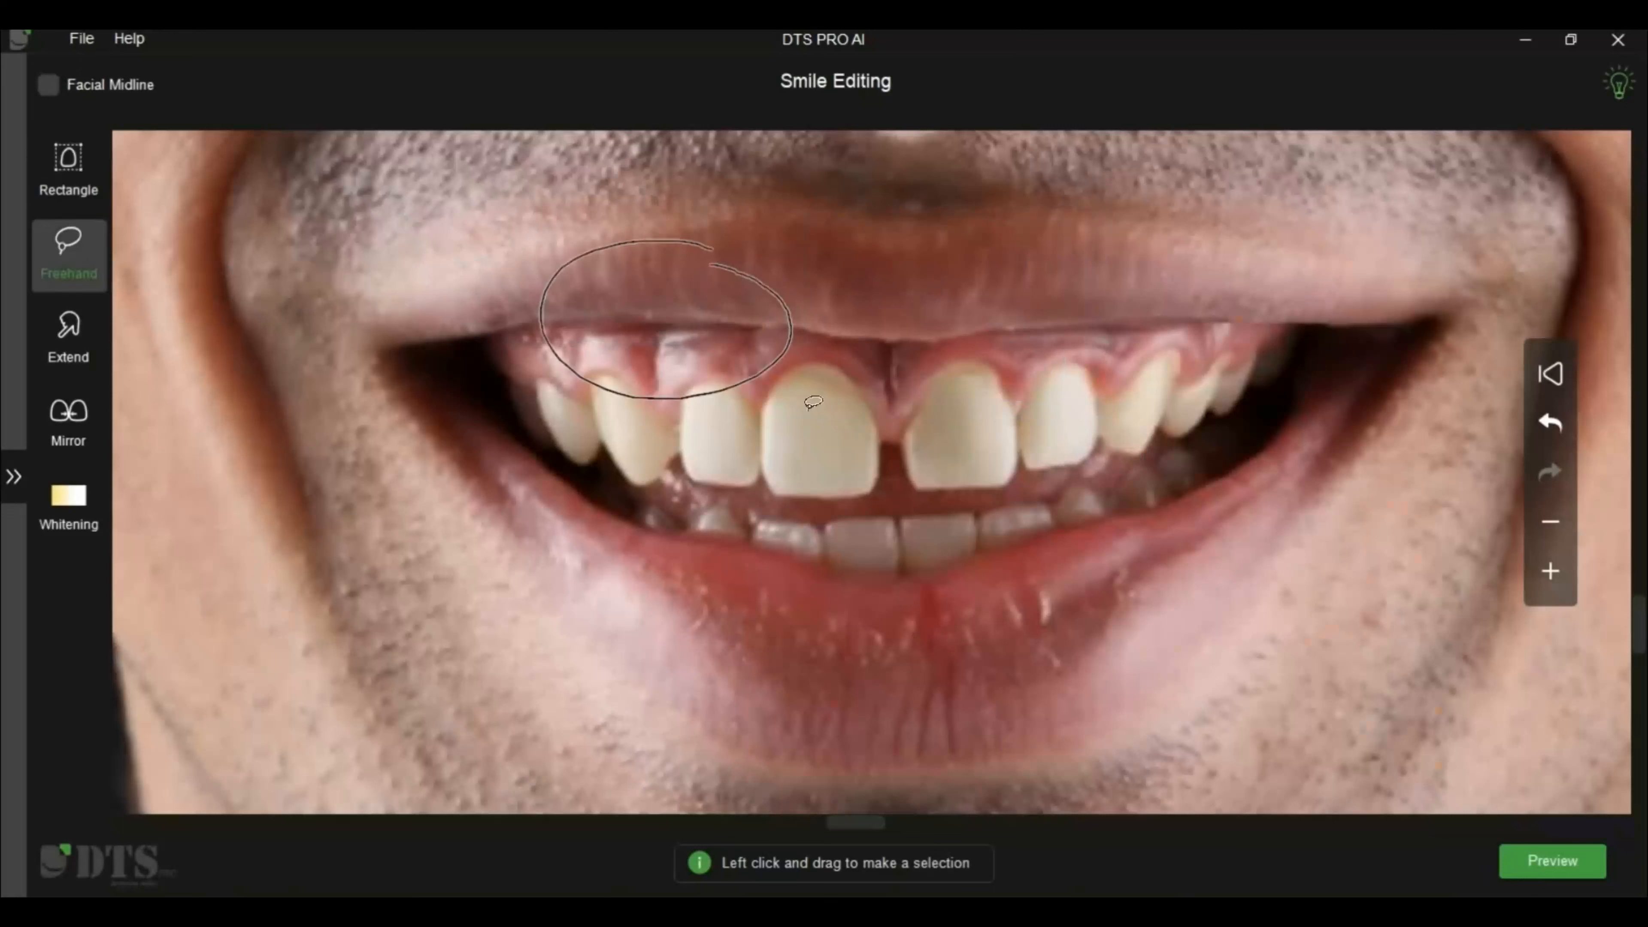
pyautogui.click(810, 431)
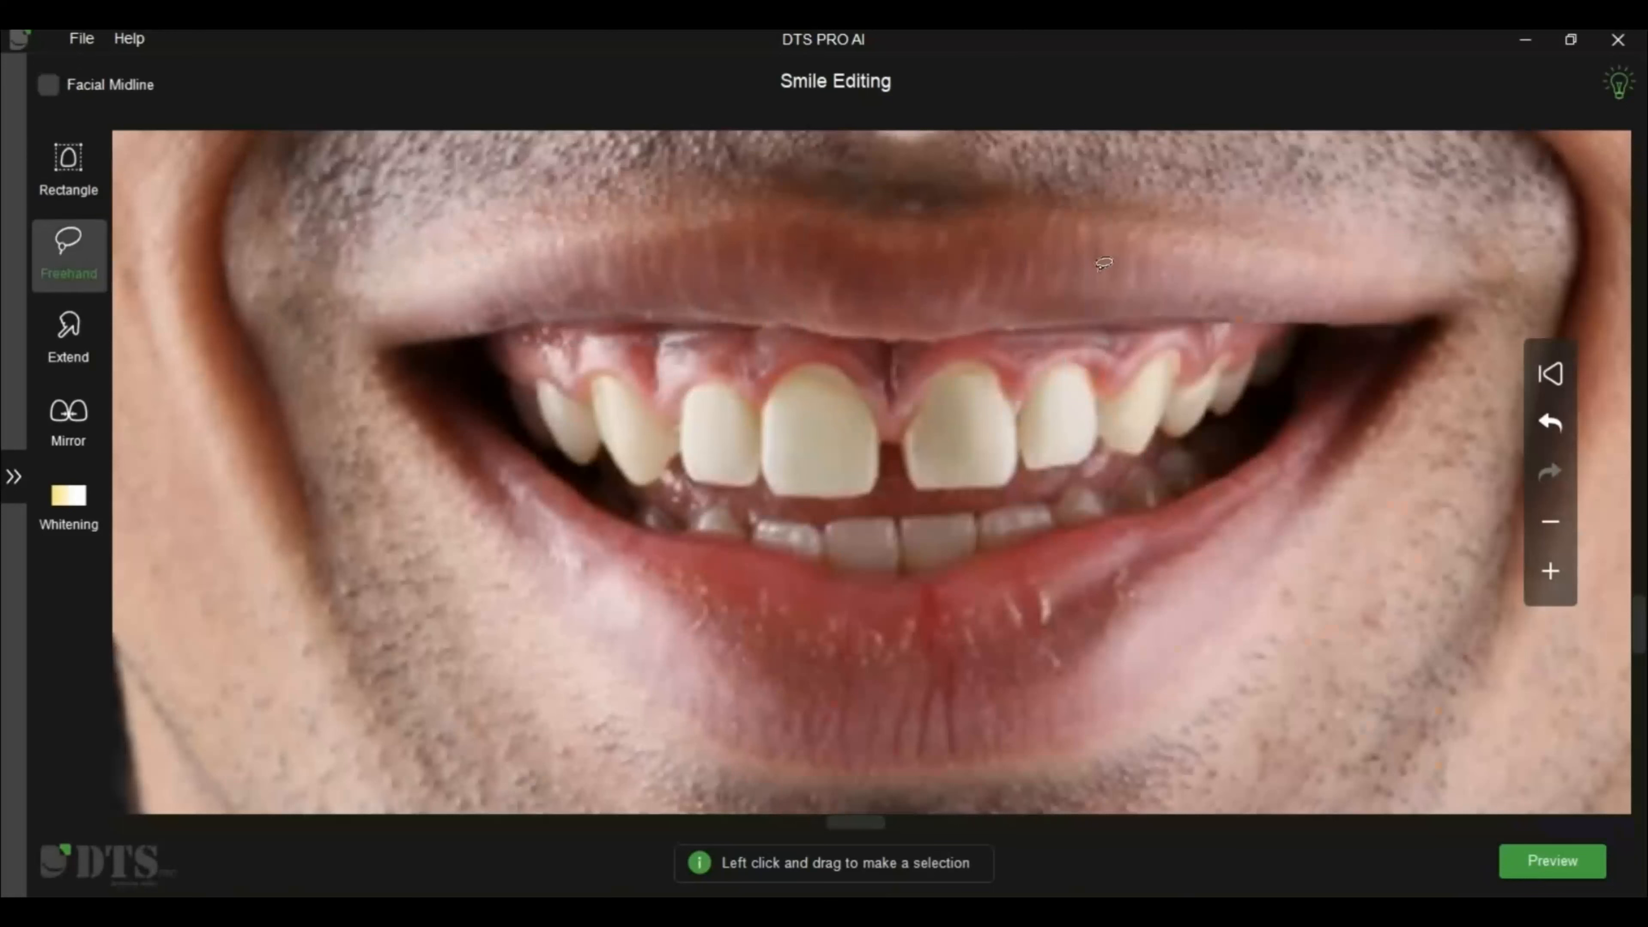
pyautogui.moveTo(1059, 262); pyautogui.dragTo(1178, 451)
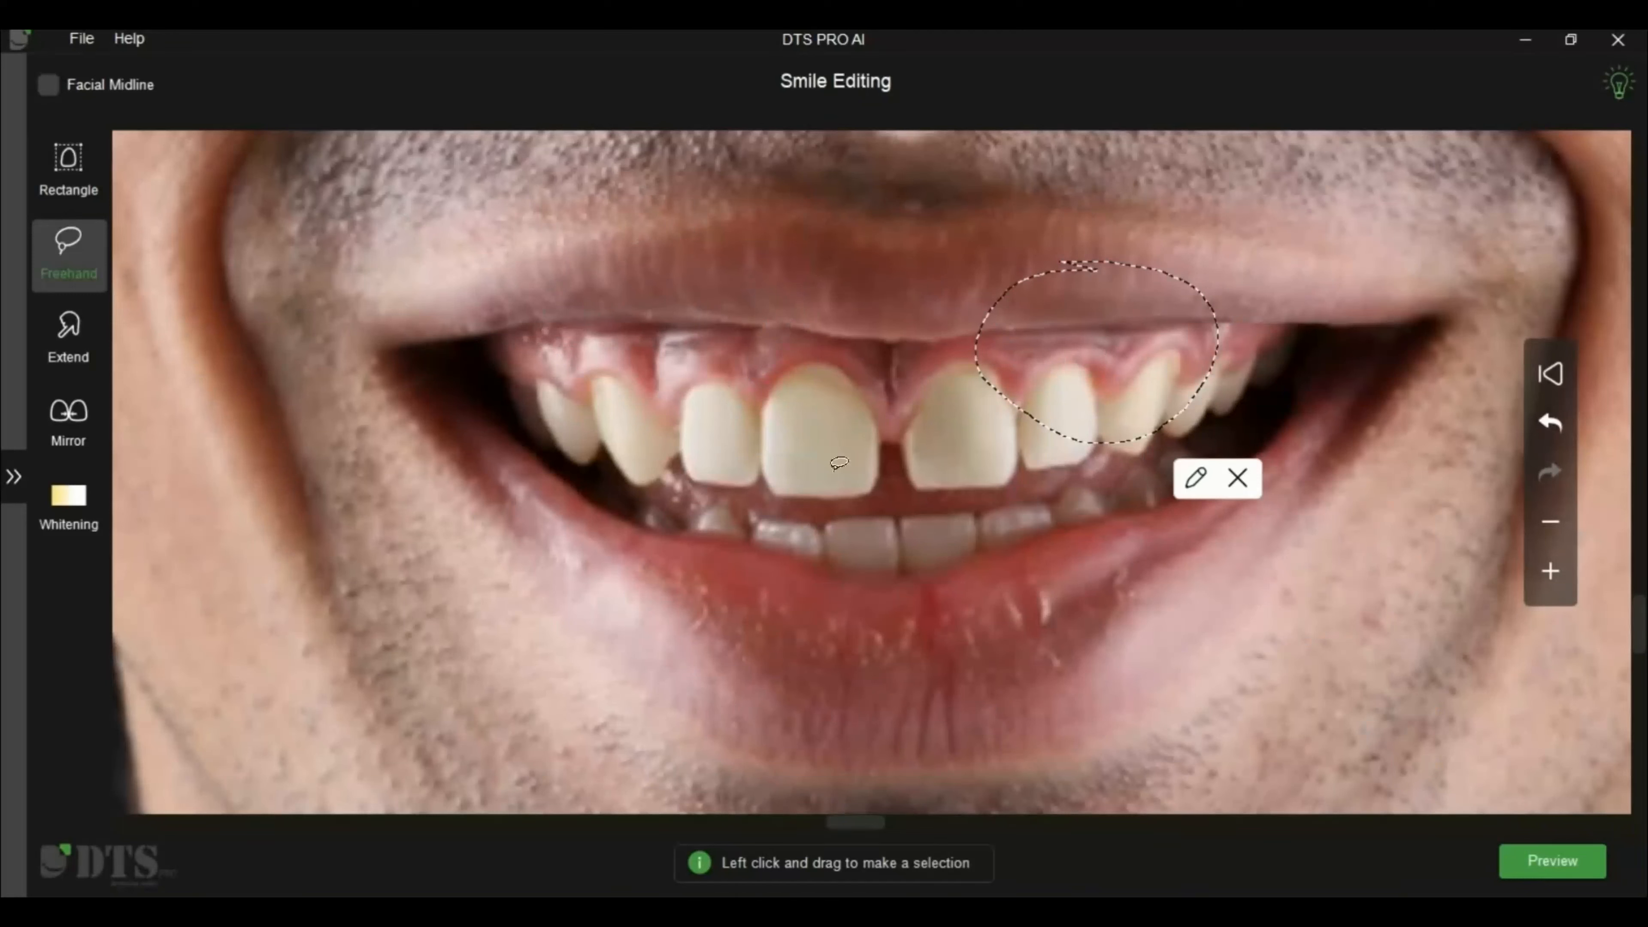
pyautogui.click(296, 357)
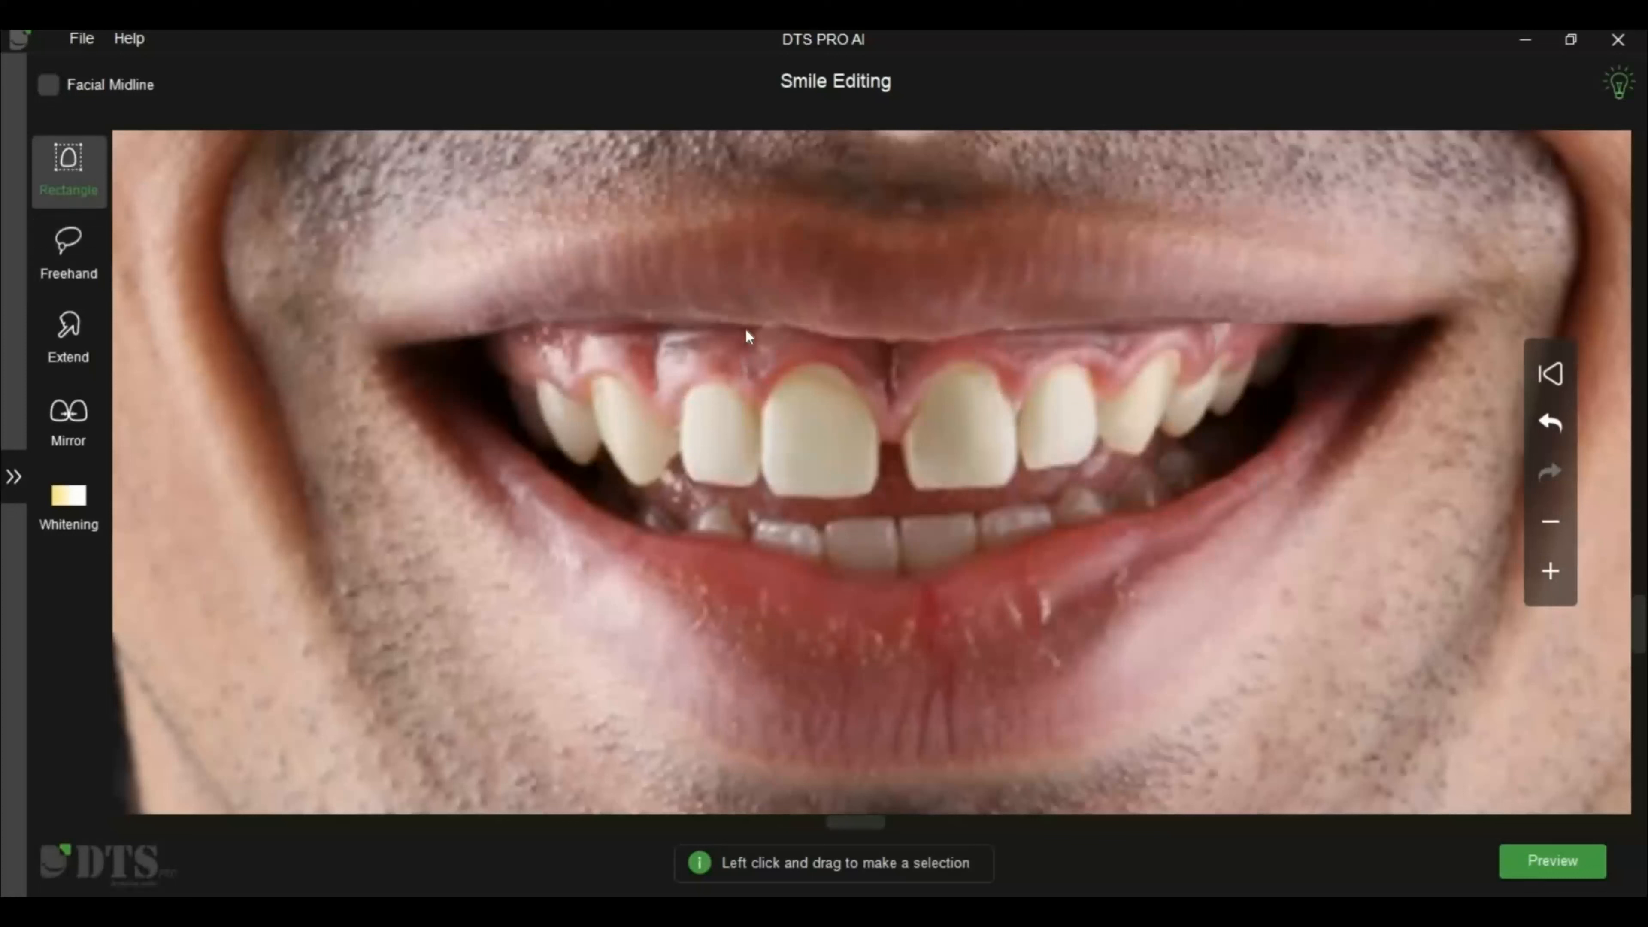
# Select the image-left central incisor with a rectangle ending at its mesial edge and stretch it to the facial midline
pyautogui.moveTo(747, 329)
pyautogui.mouseDown()
pyautogui.moveTo(791, 416)
pyautogui.moveTo(883, 512)
pyautogui.moveTo(854, 472)
pyautogui.moveTo(797, 472)
pyautogui.moveTo(869, 476)
pyautogui.mouseUp()
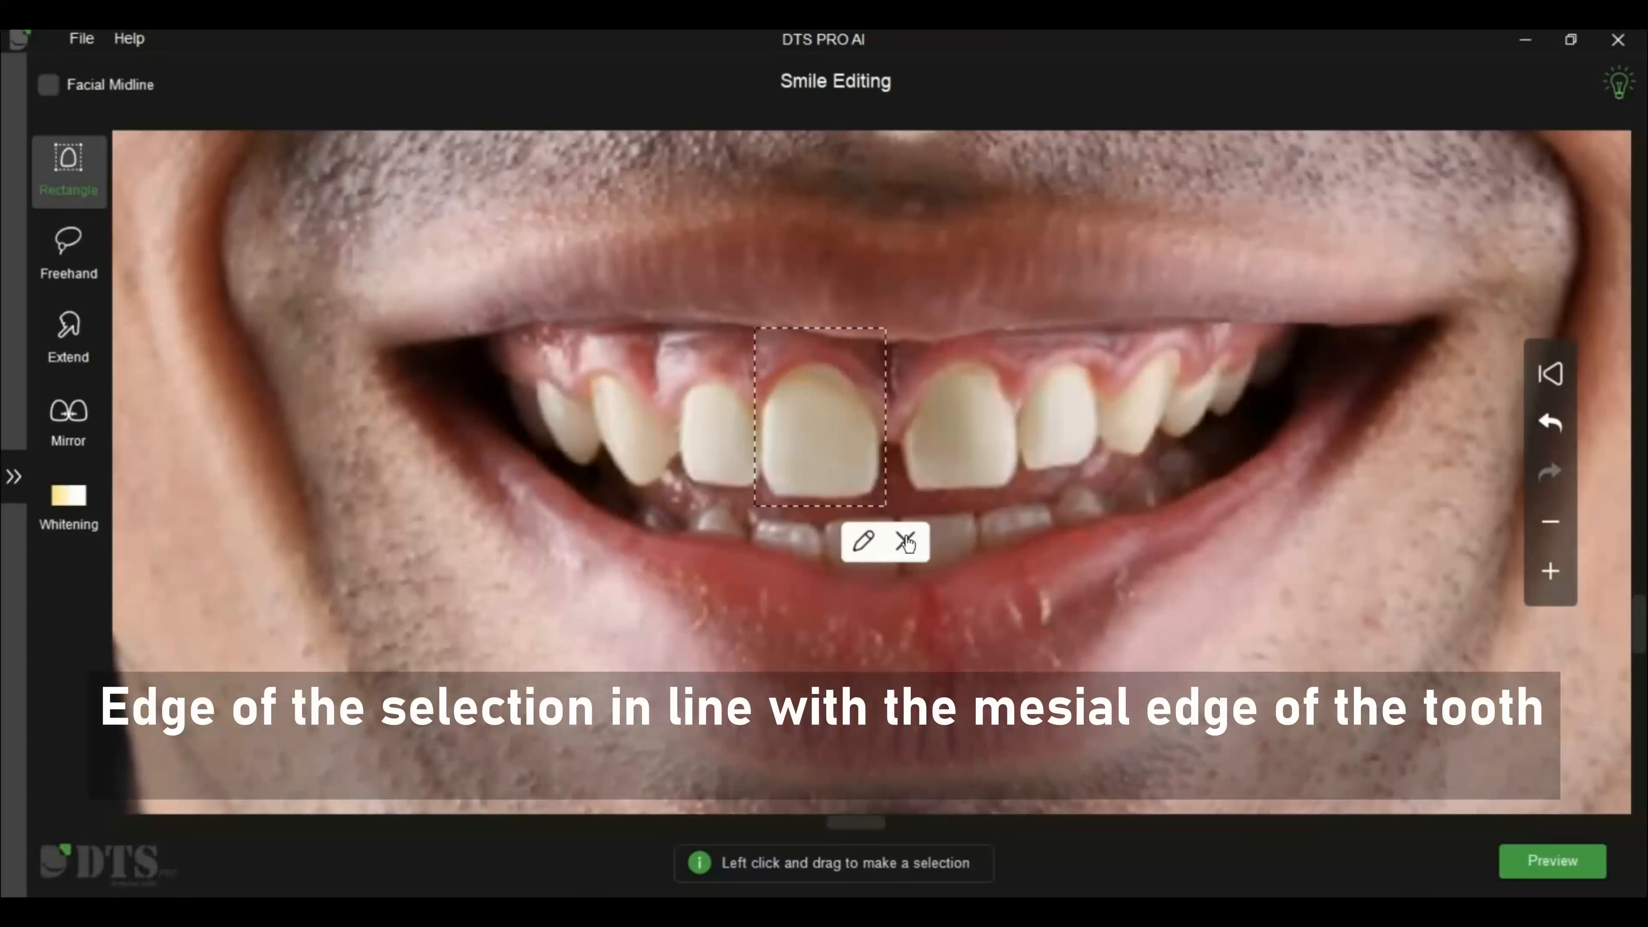
pyautogui.click(743, 332)
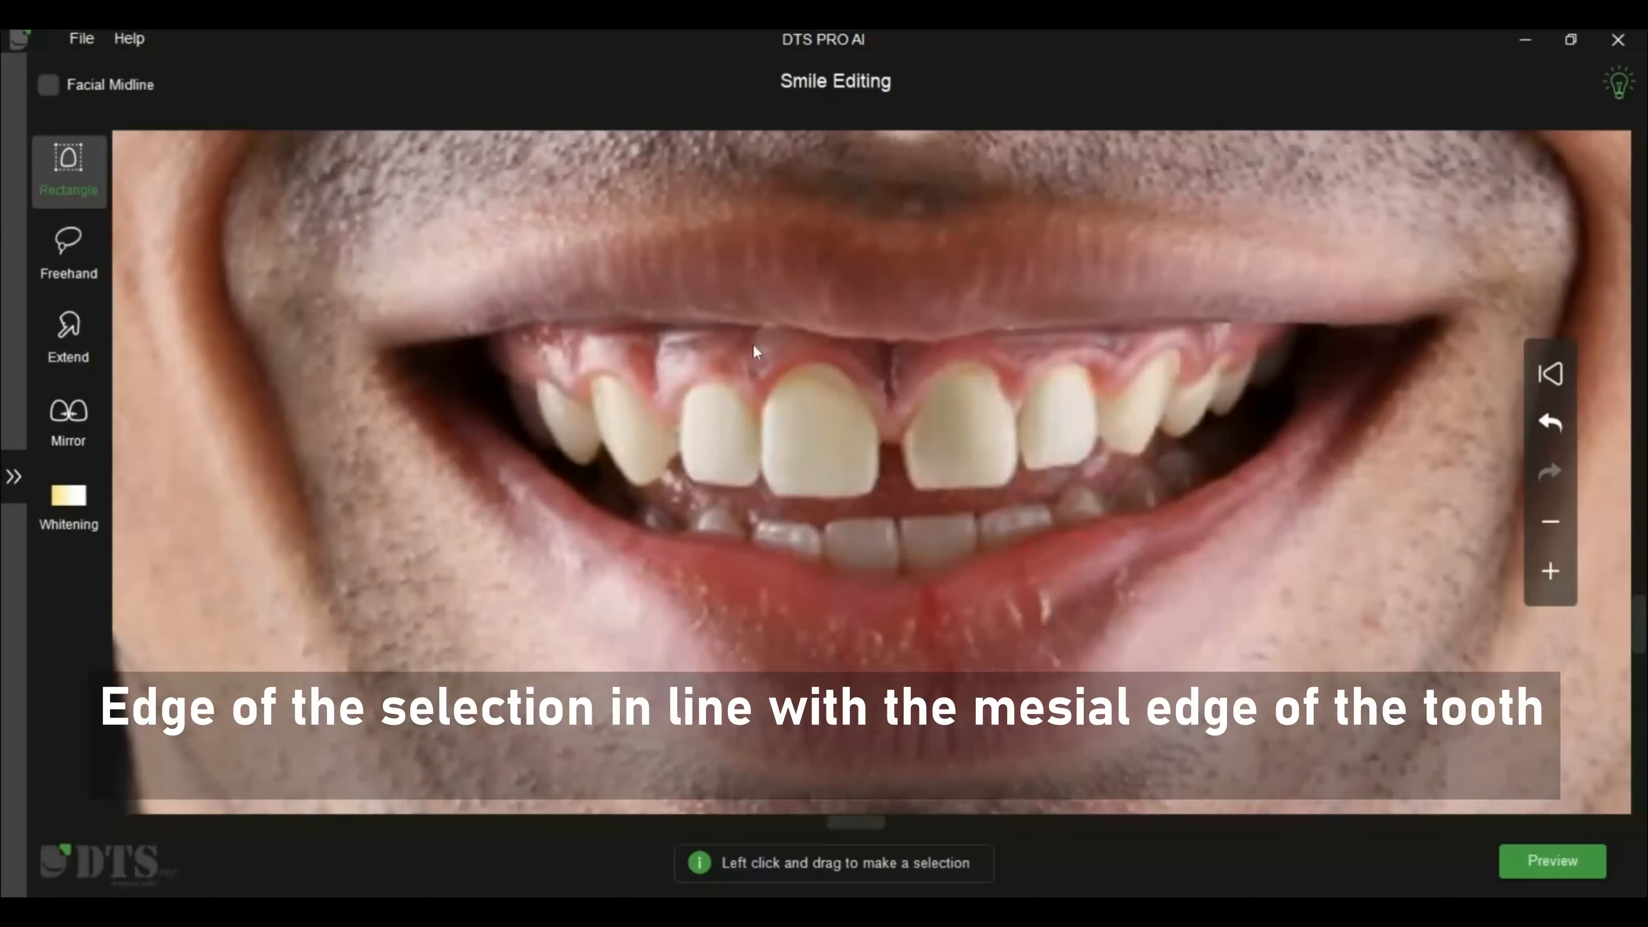
pyautogui.moveTo(872, 505); pyautogui.dragTo(877, 506)
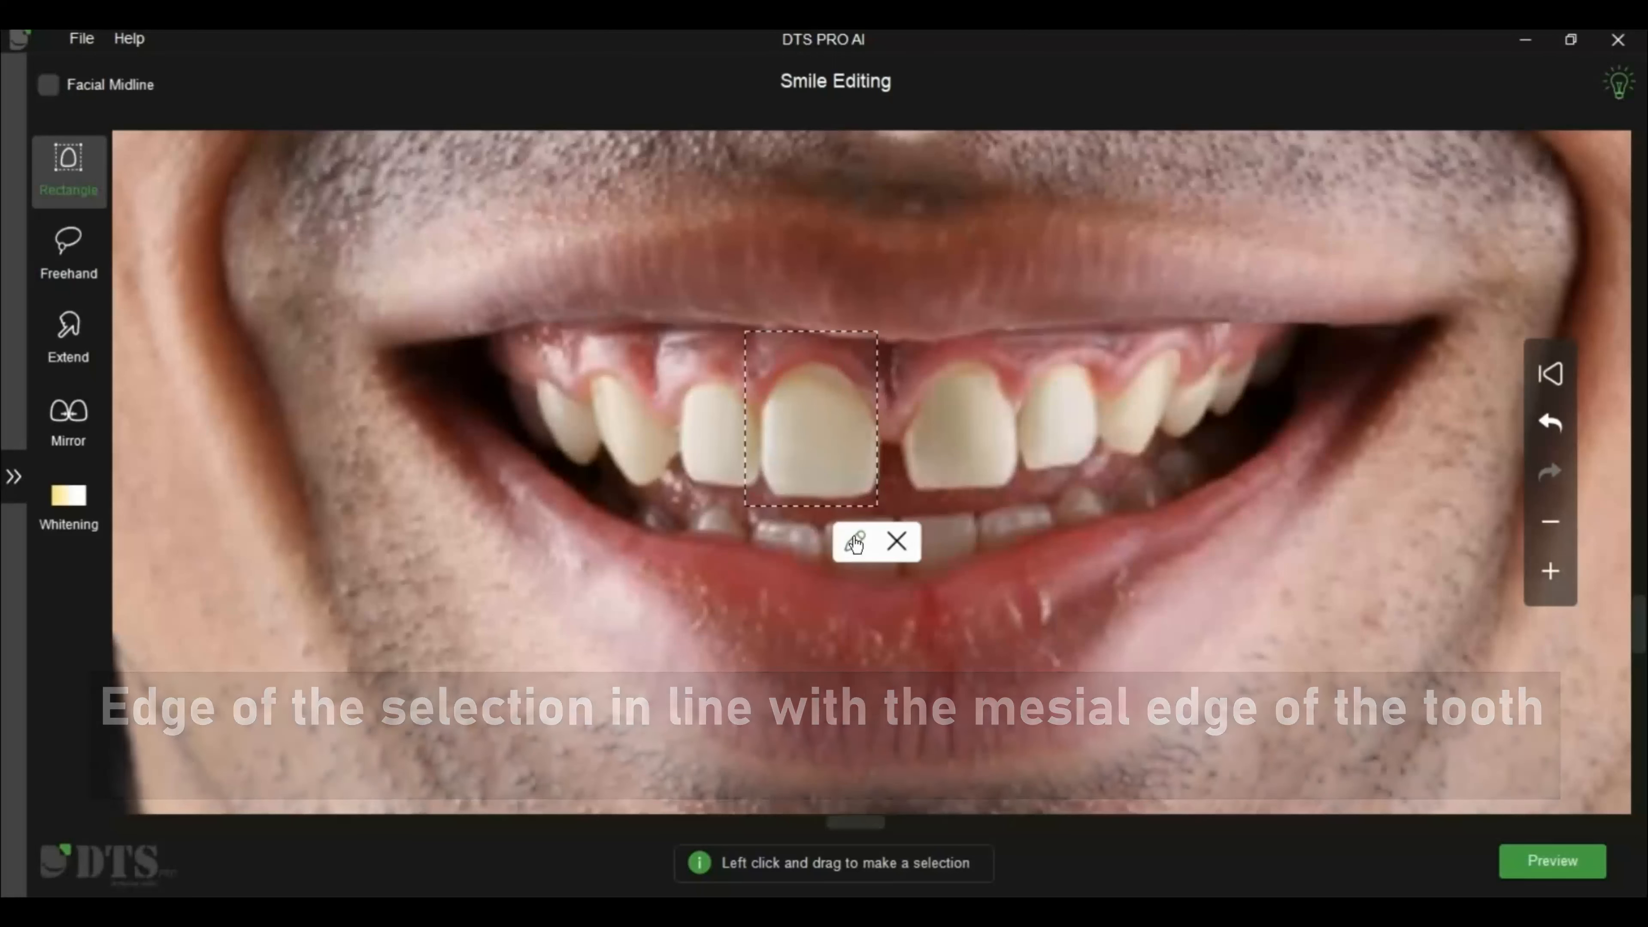
pyautogui.click(855, 541)
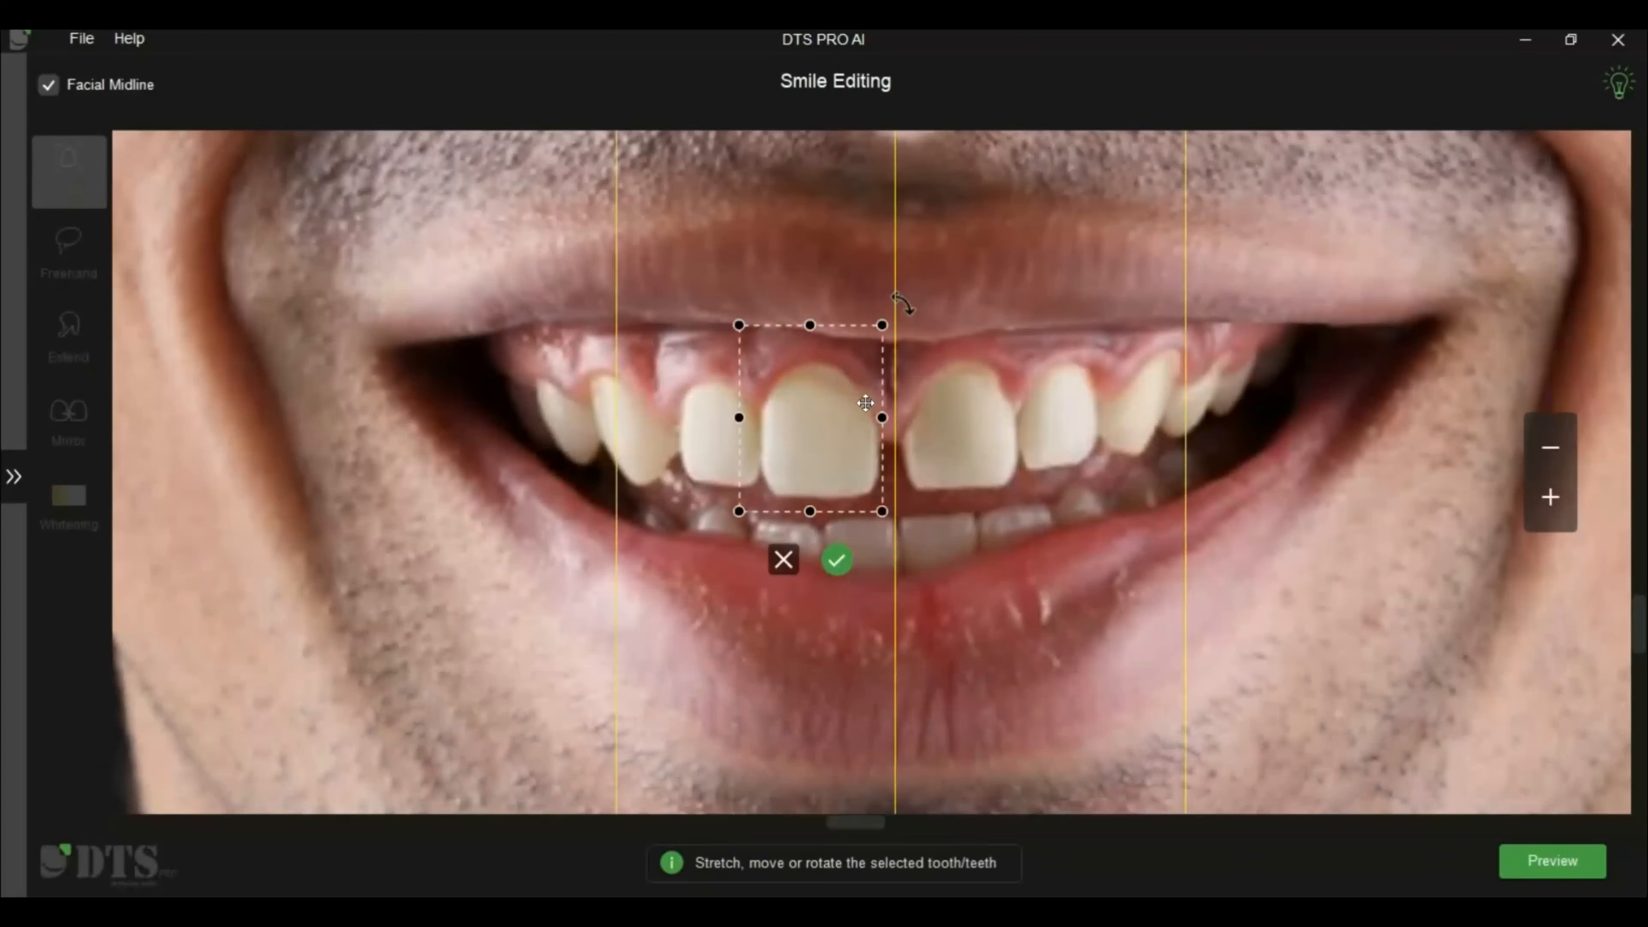
pyautogui.moveTo(898, 412); pyautogui.dragTo(903, 412)
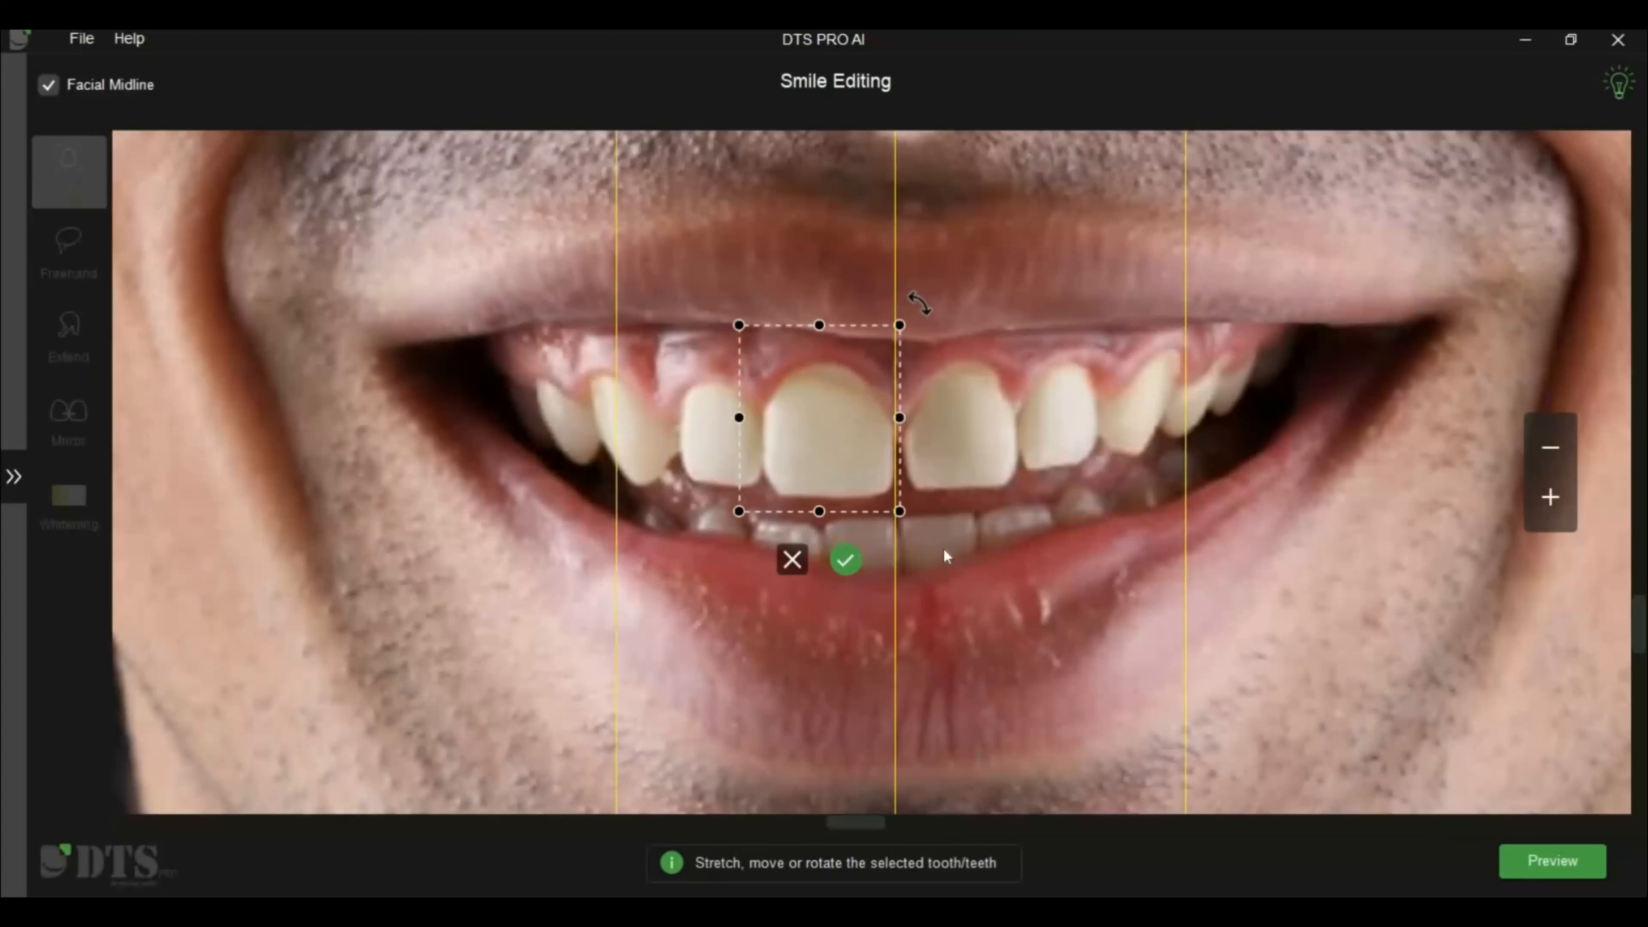
pyautogui.click(844, 559)
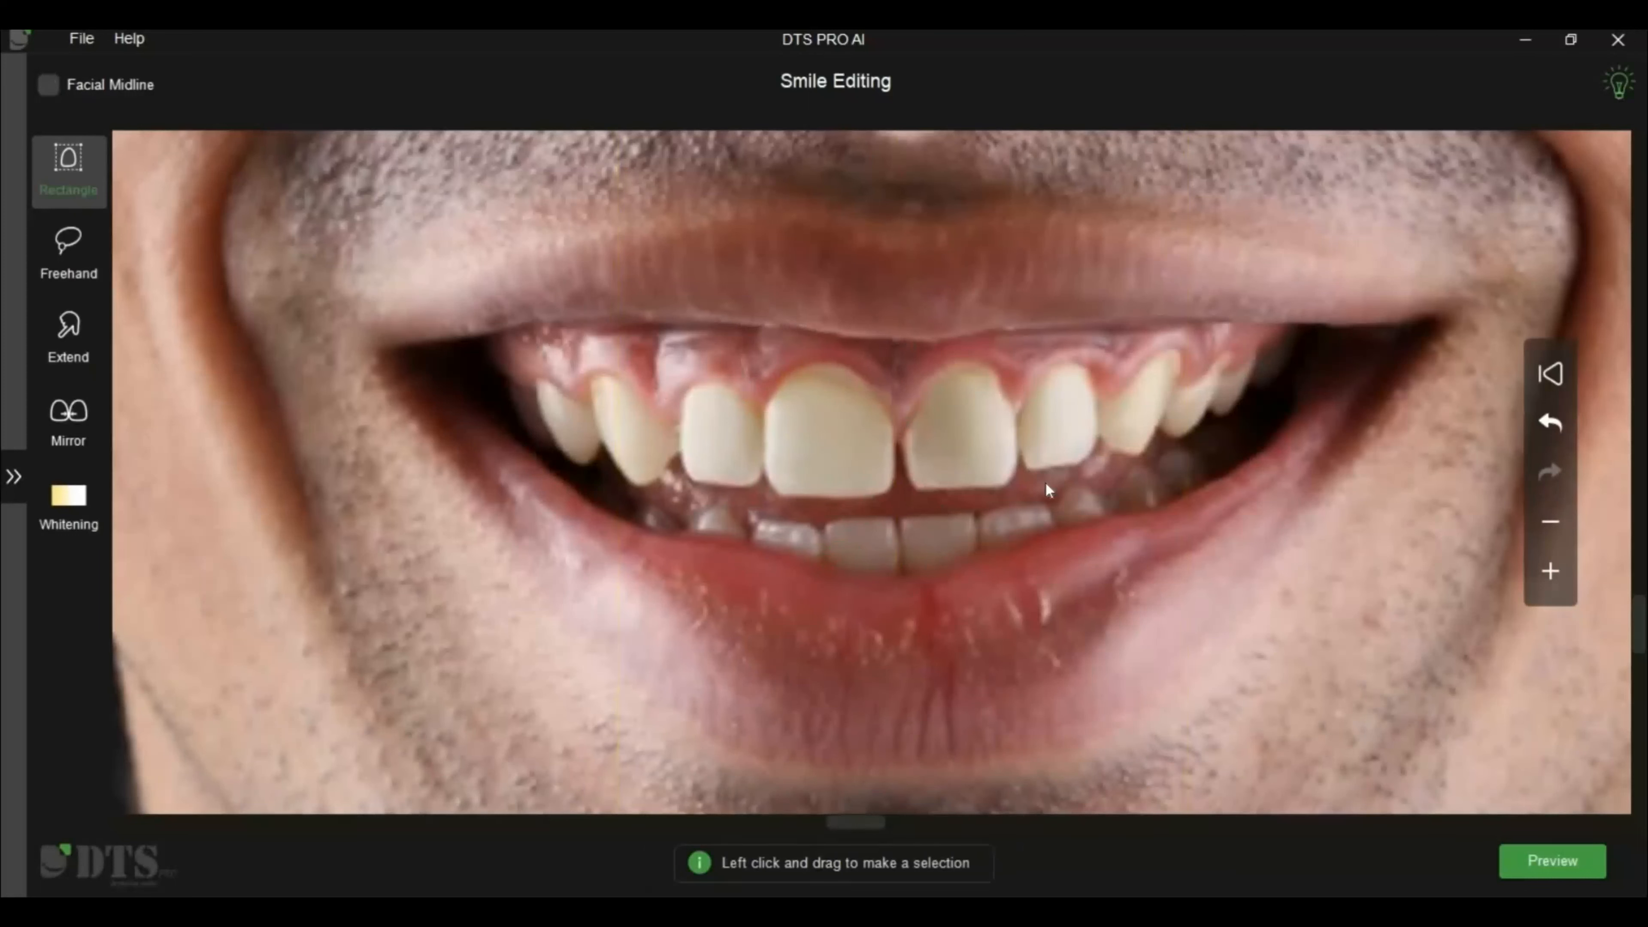
# Select the image-right central incisor with a rectangle starting at its mesial edge and stretch it to close the midline gap
pyautogui.moveTo(902, 329); pyautogui.dragTo(1046, 499)
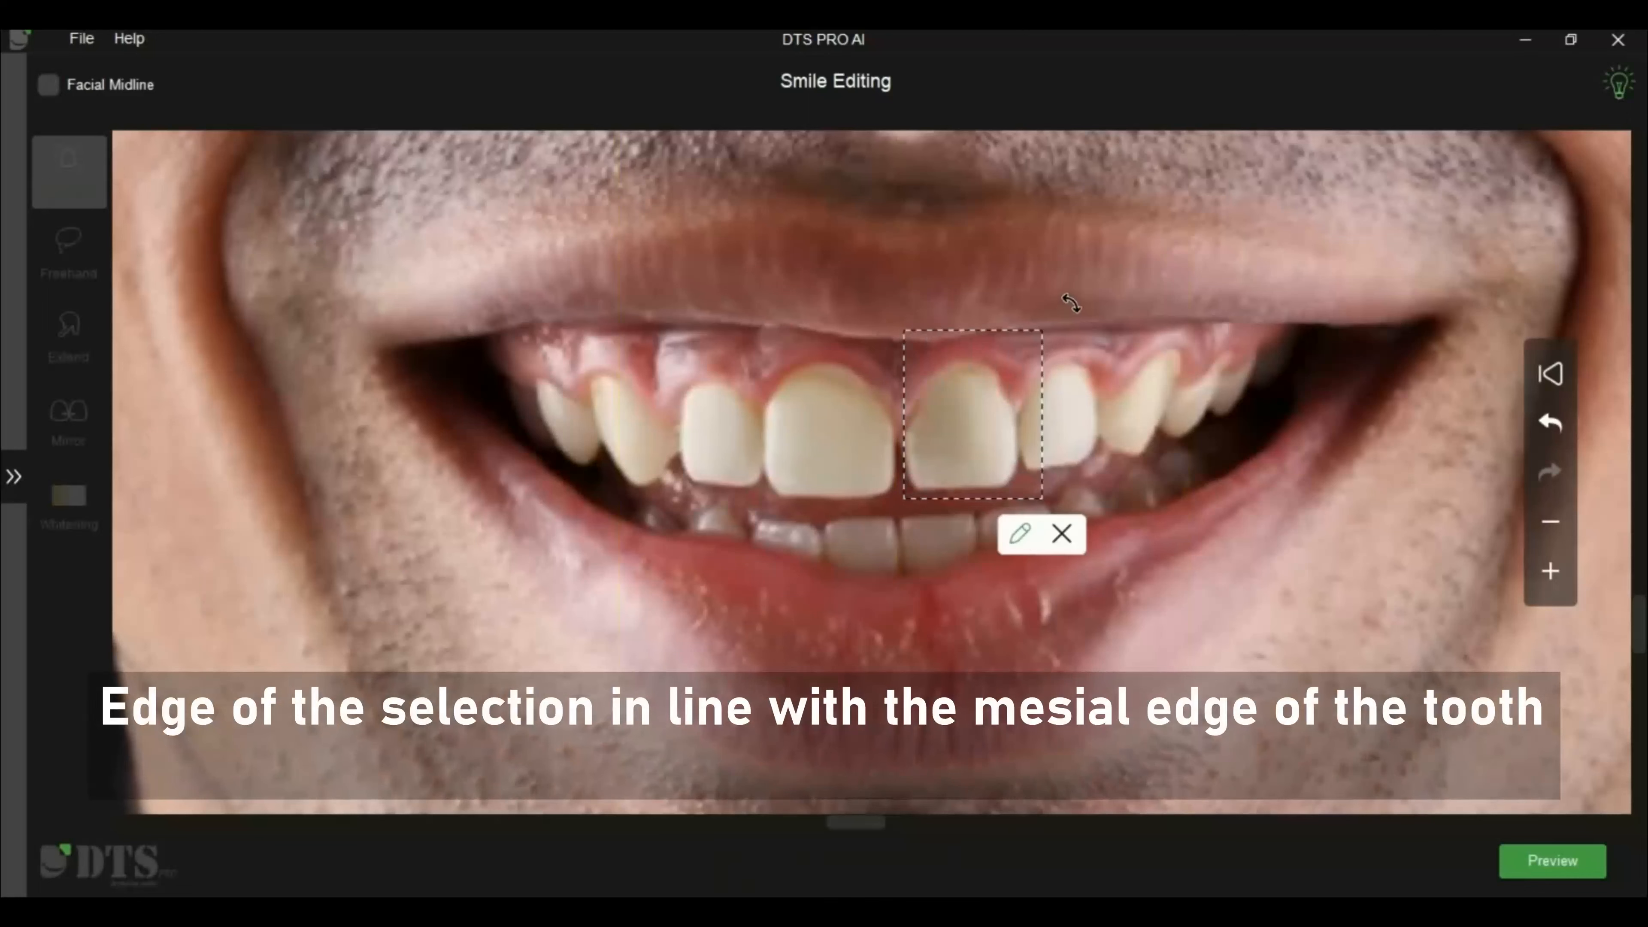
pyautogui.click(1019, 533)
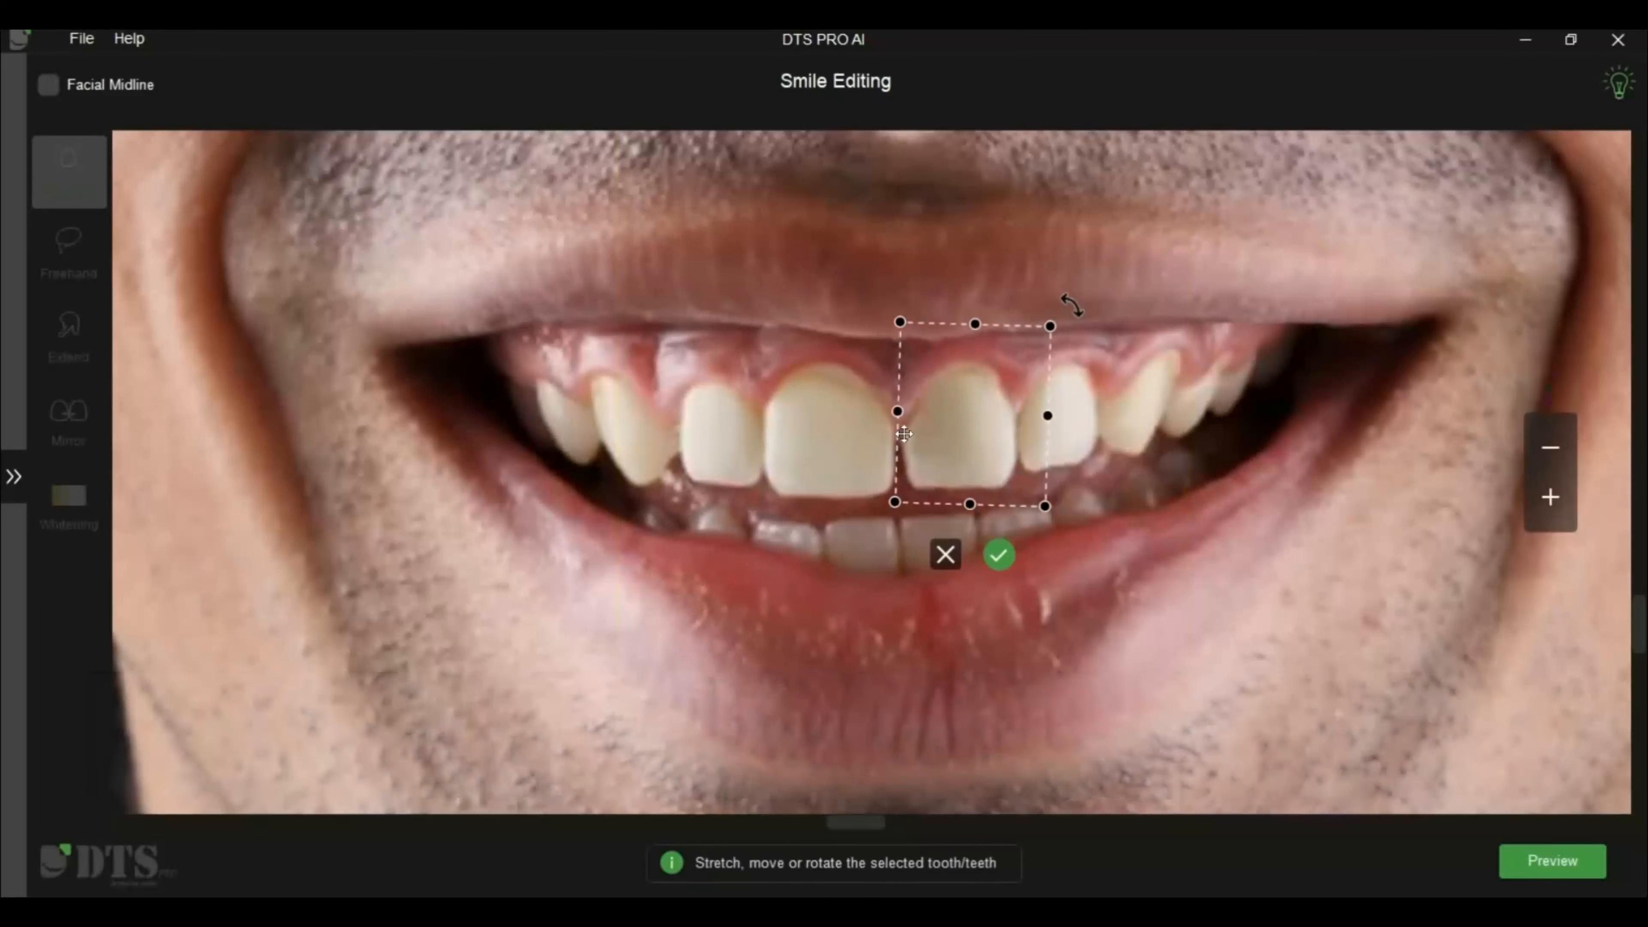
pyautogui.moveTo(889, 430); pyautogui.dragTo(890, 429)
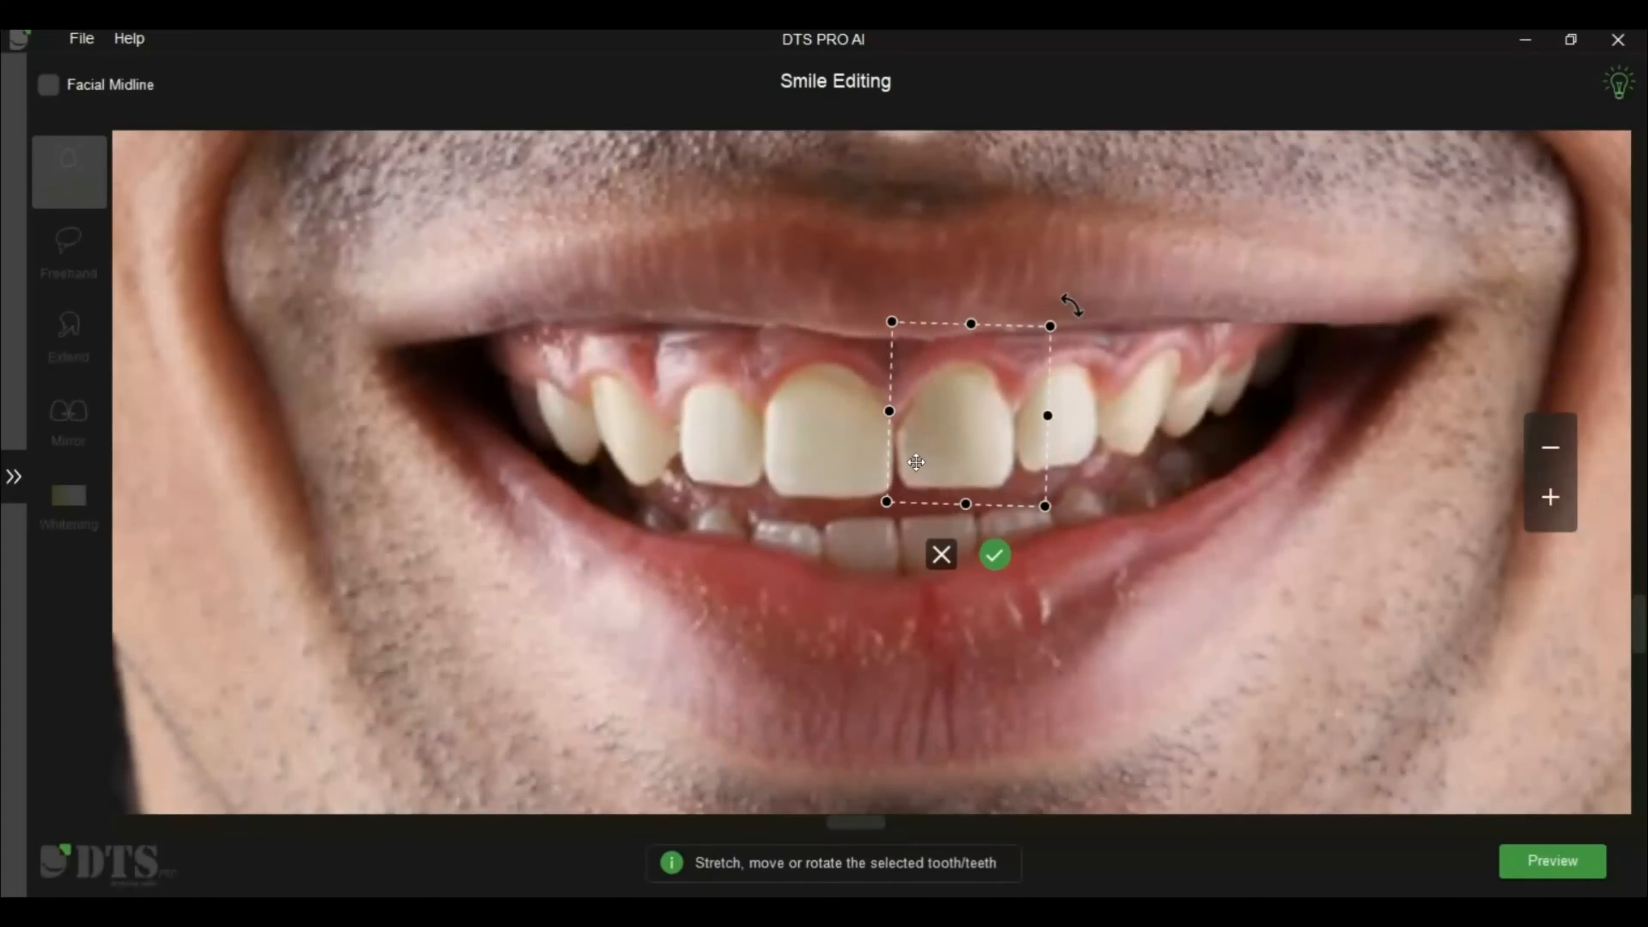
pyautogui.moveTo(885, 442); pyautogui.dragTo(883, 442)
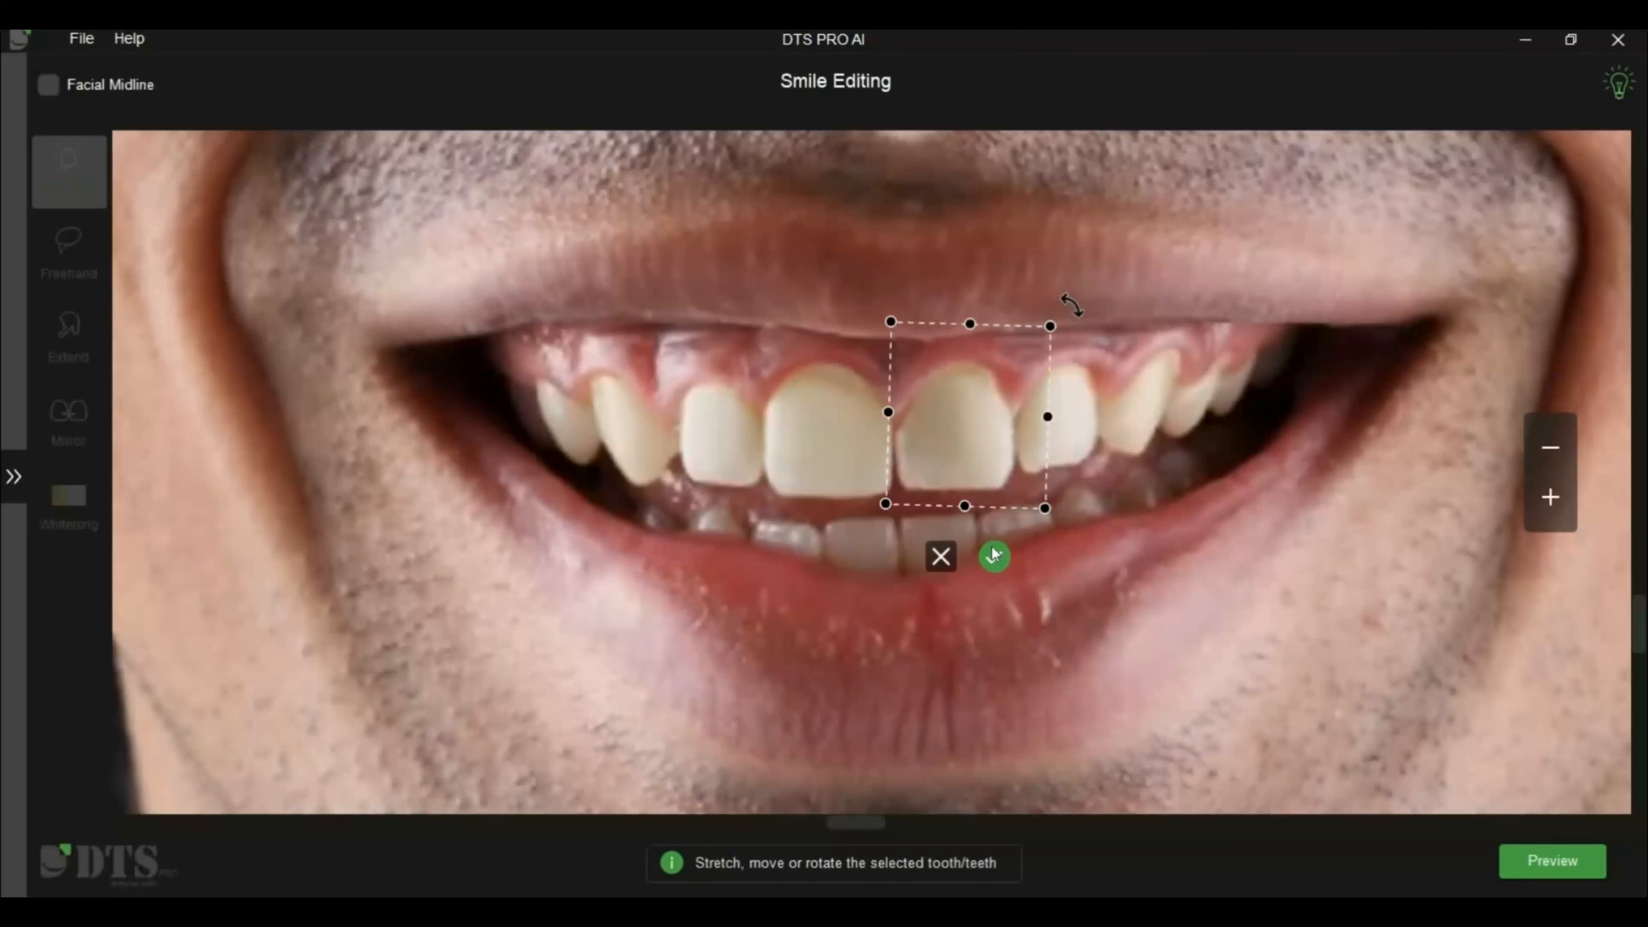
pyautogui.click(994, 555)
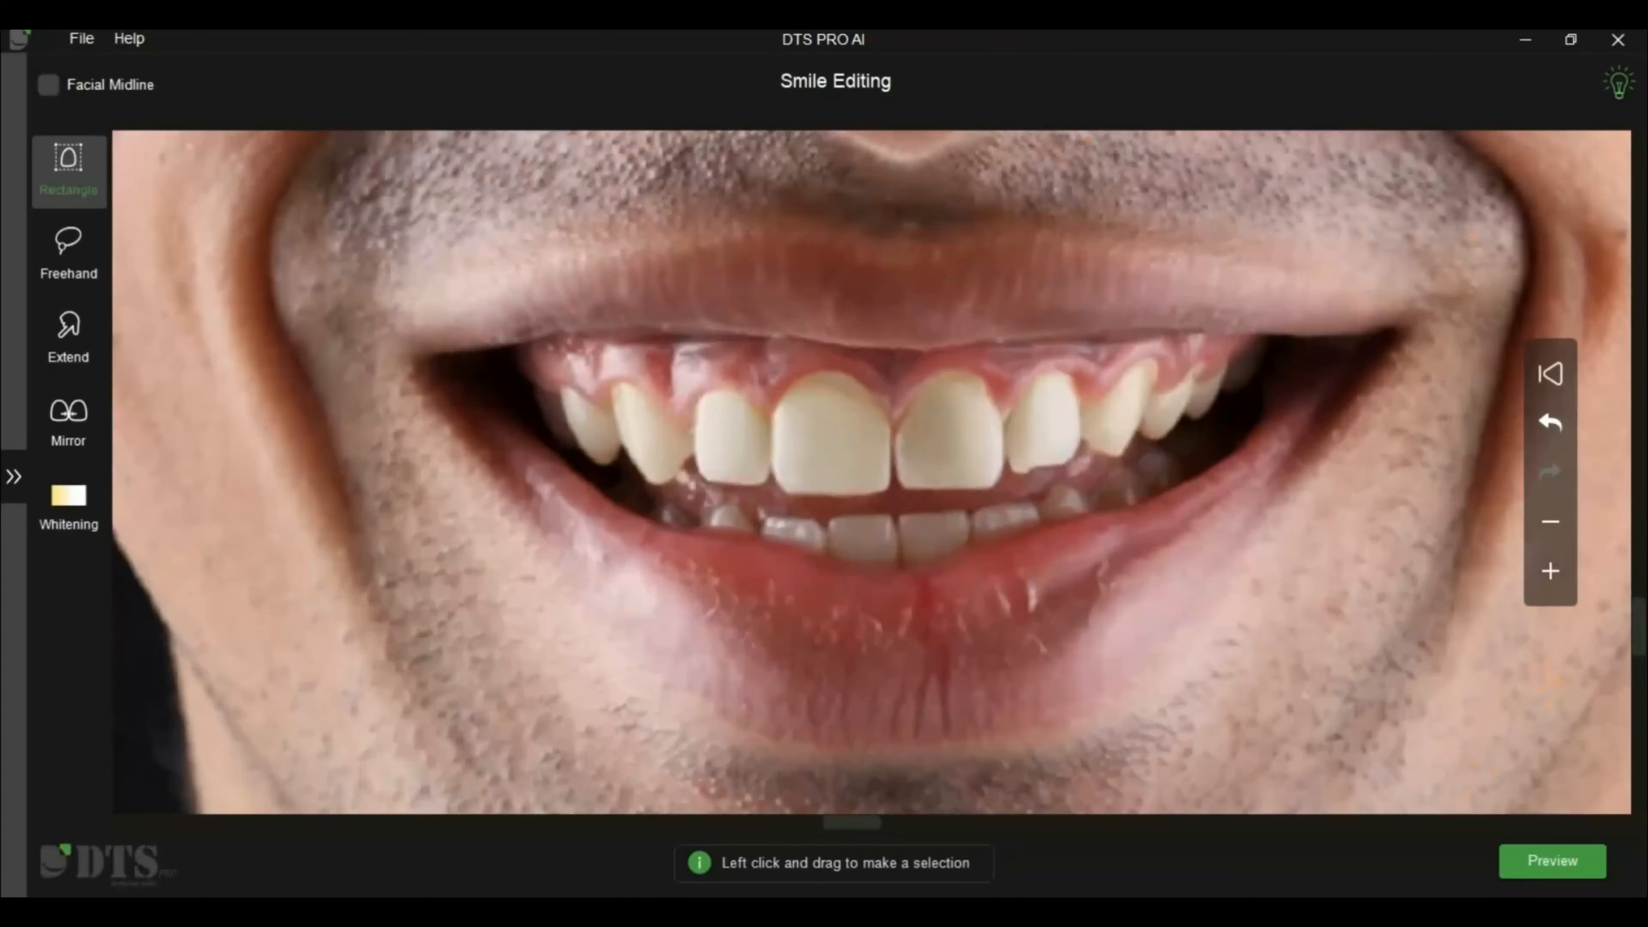
# Select the four upper incisors with one rectangle and stretch them slightly downward to lengthen them
pyautogui.click(68, 331)
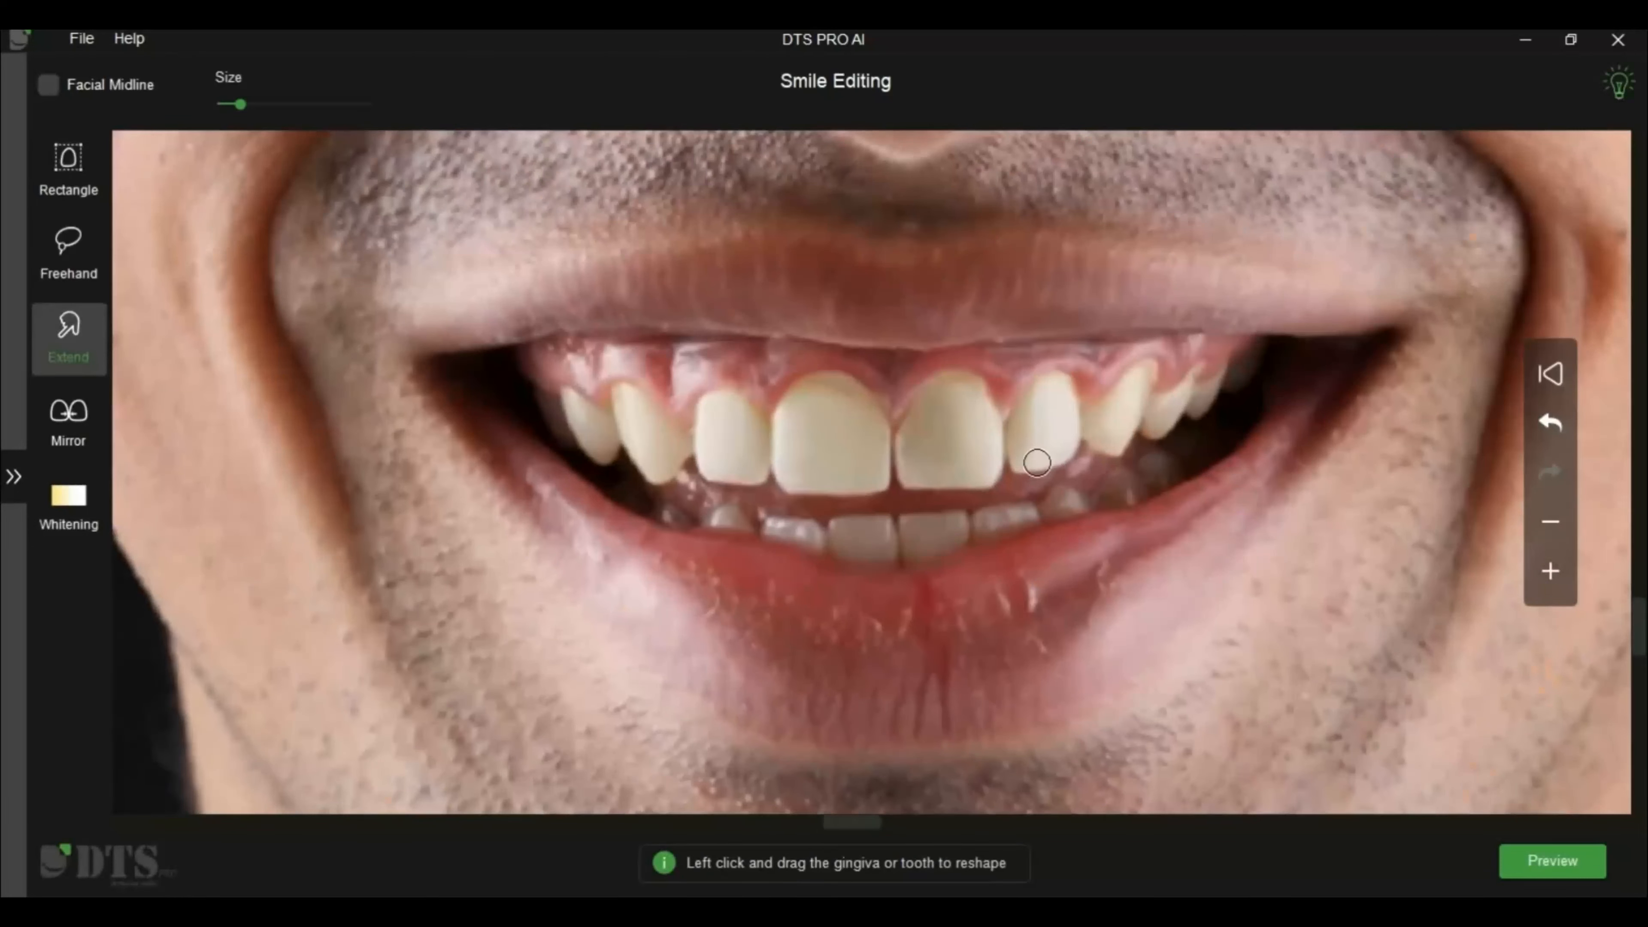
pyautogui.scroll(-2, 1097, 556)
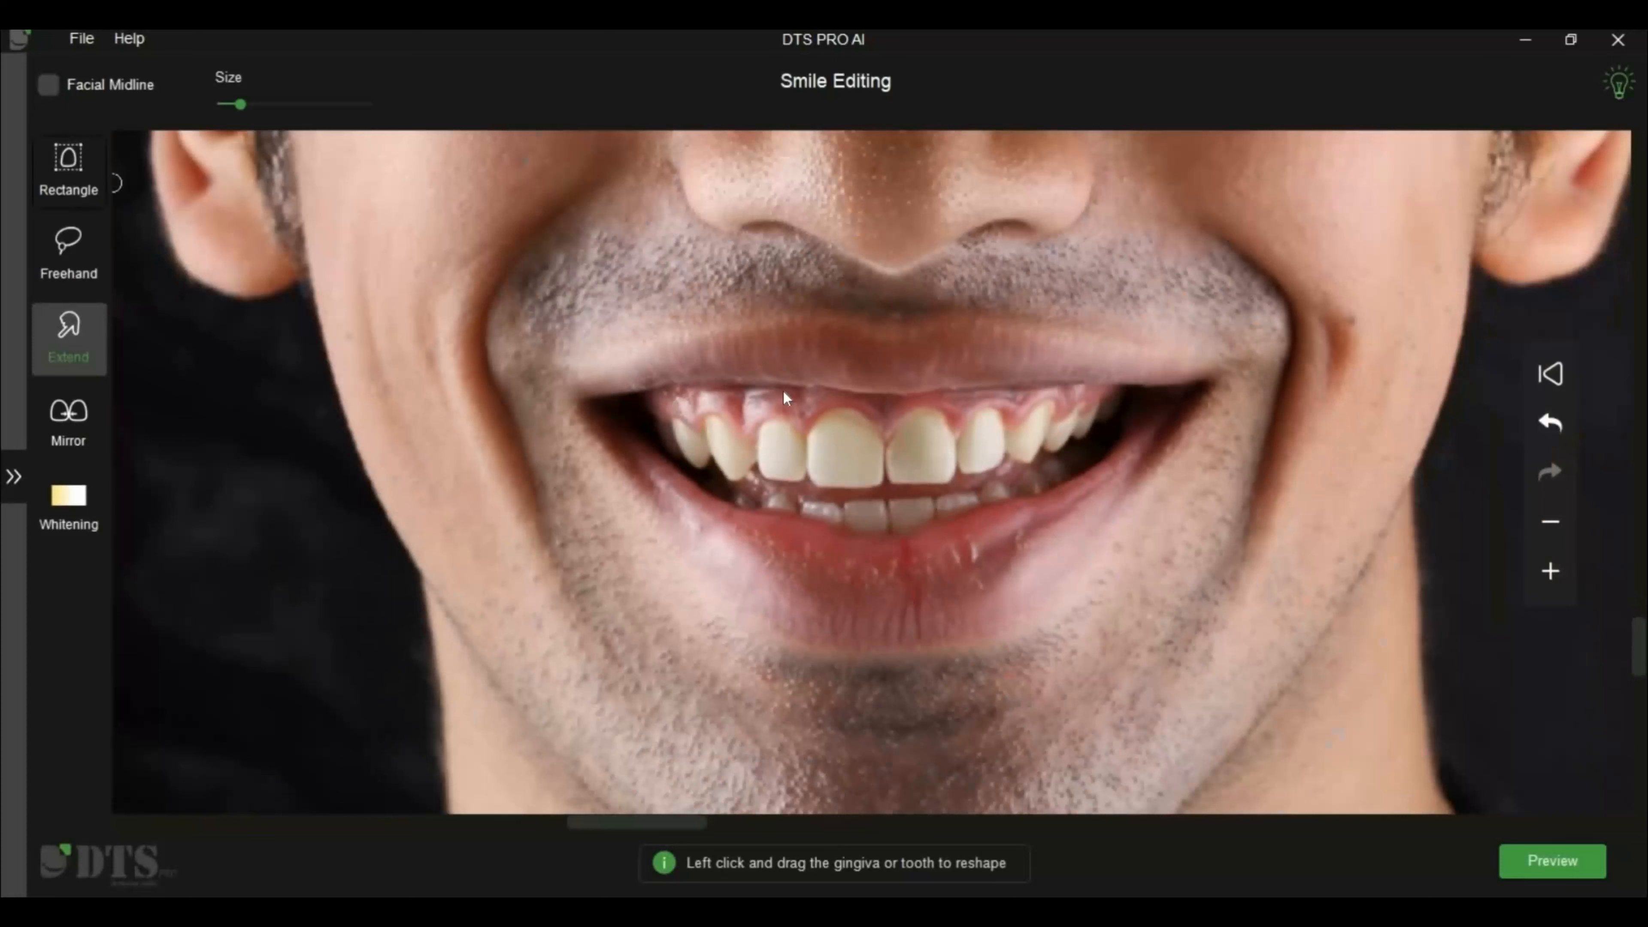
pyautogui.moveTo(754, 391); pyautogui.dragTo(1007, 496)
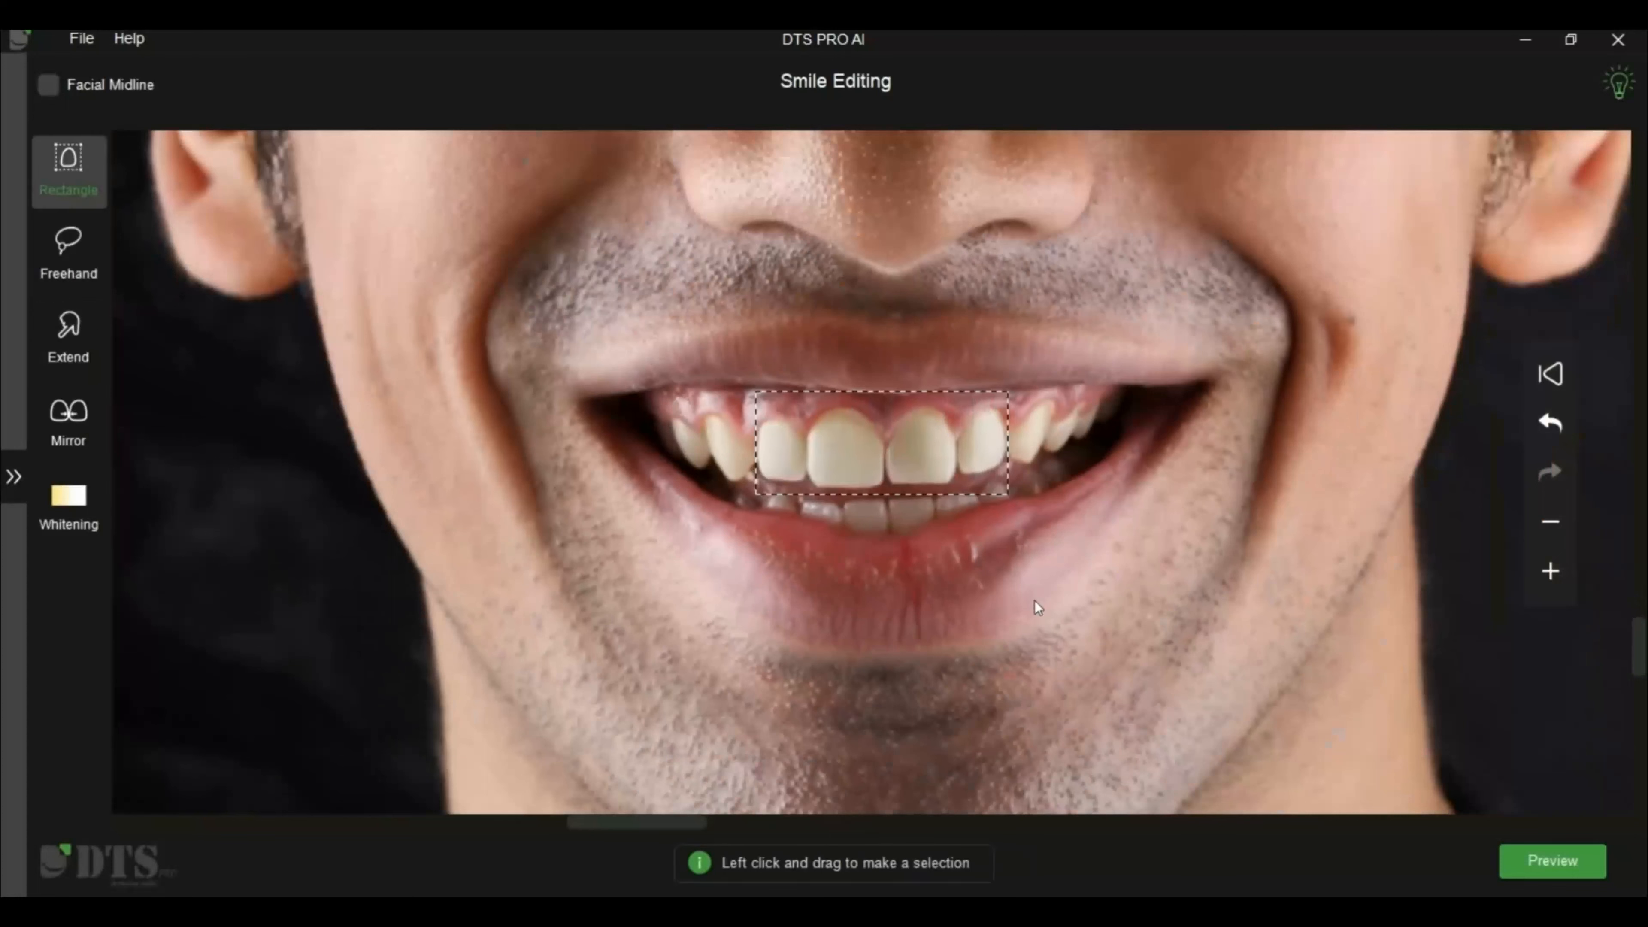
pyautogui.scroll(2, 1039, 558)
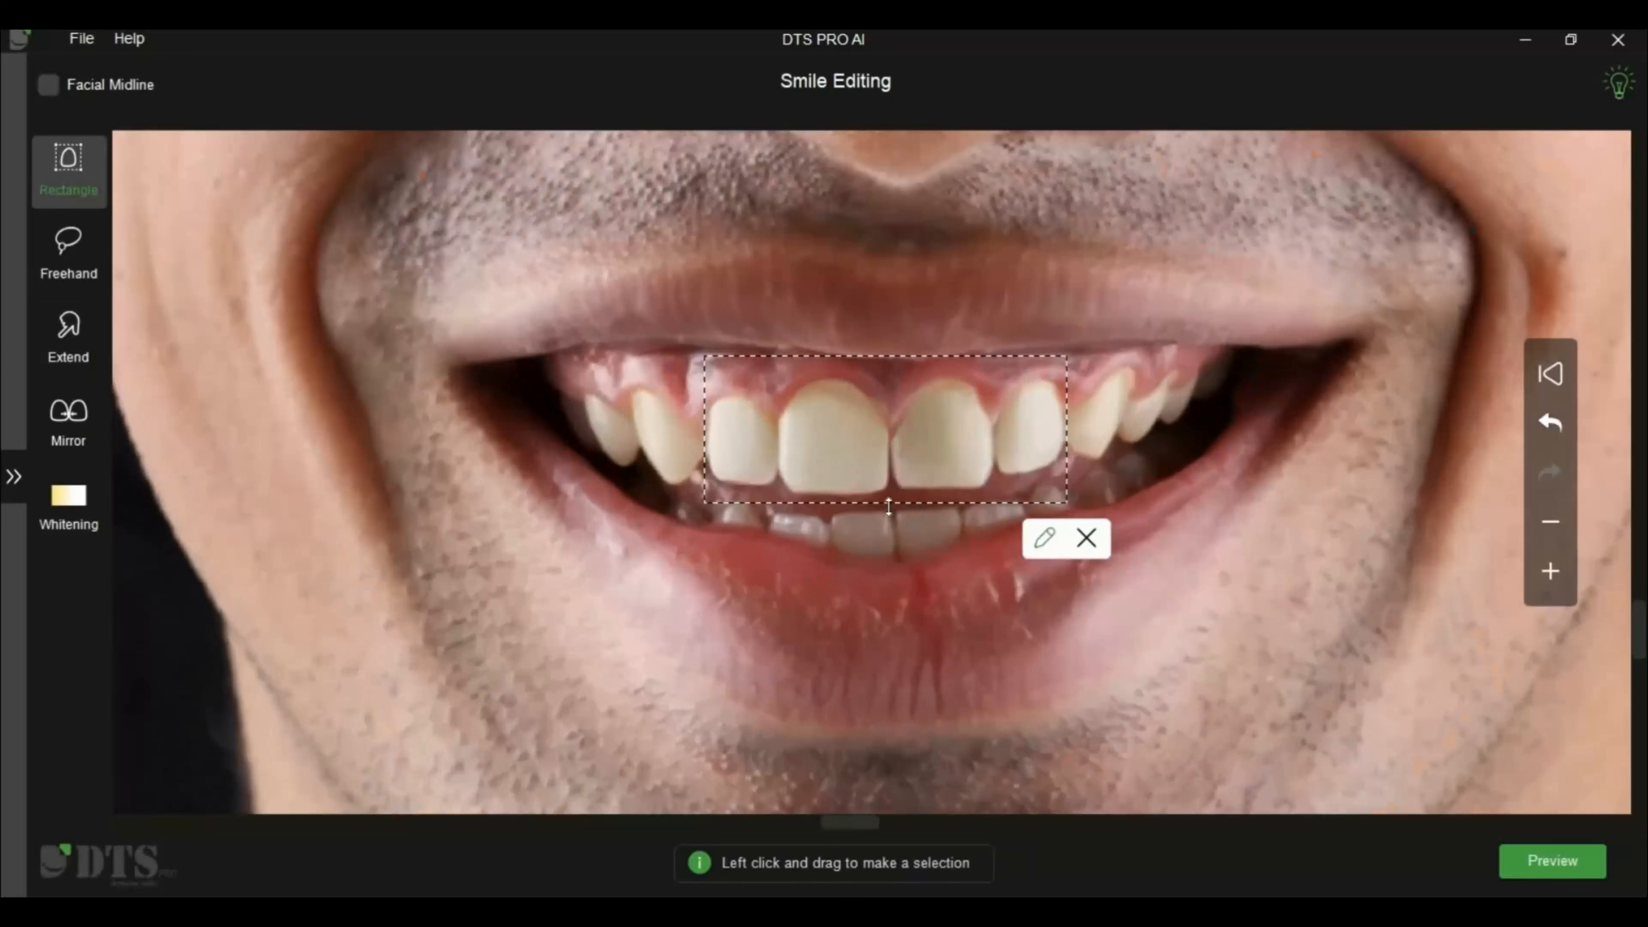
pyautogui.moveTo(889, 516); pyautogui.dragTo(893, 525)
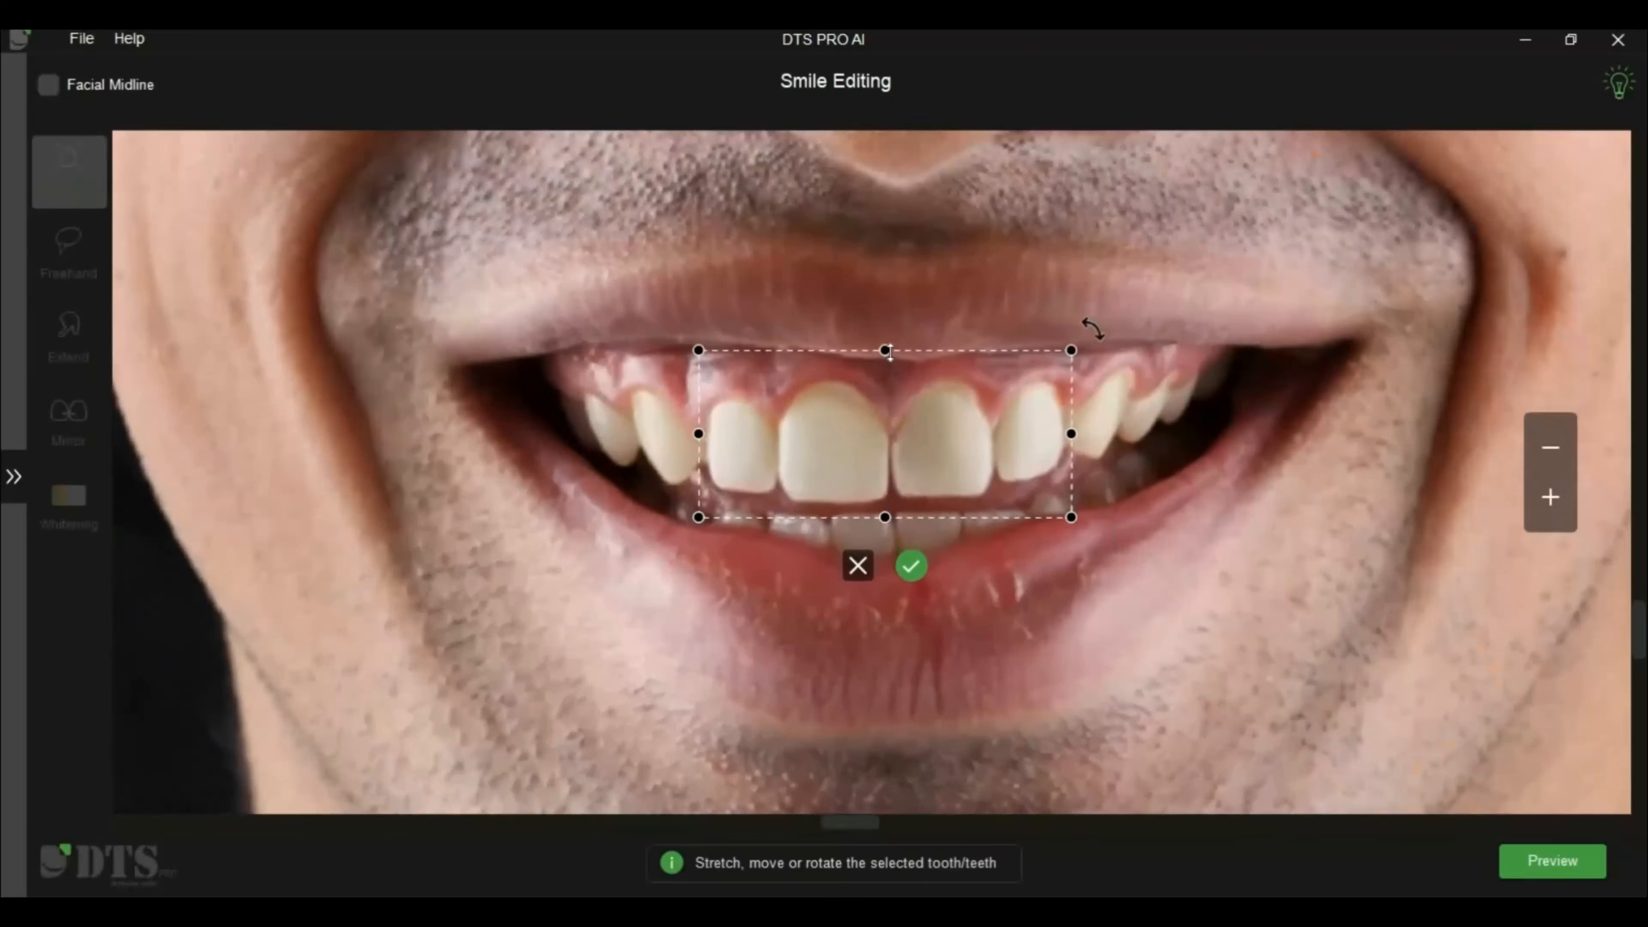
pyautogui.moveTo(889, 341); pyautogui.dragTo(890, 346)
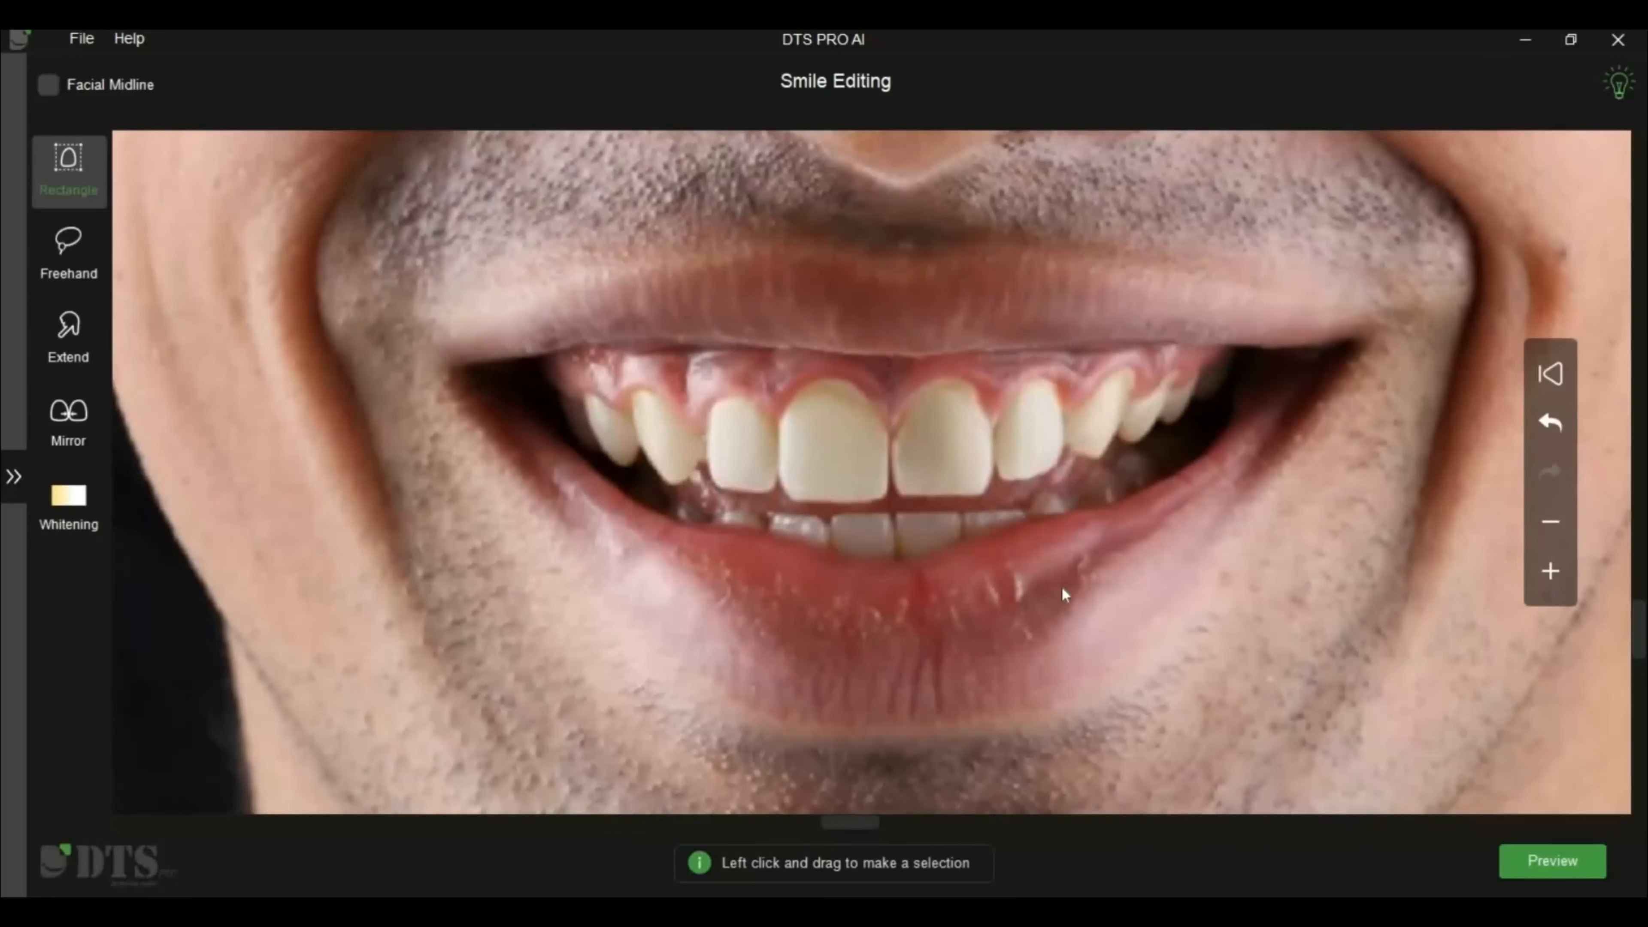
# Undo the latest tooth edits one by one, and revert all changes to the smile photo
pyautogui.click(1552, 424)
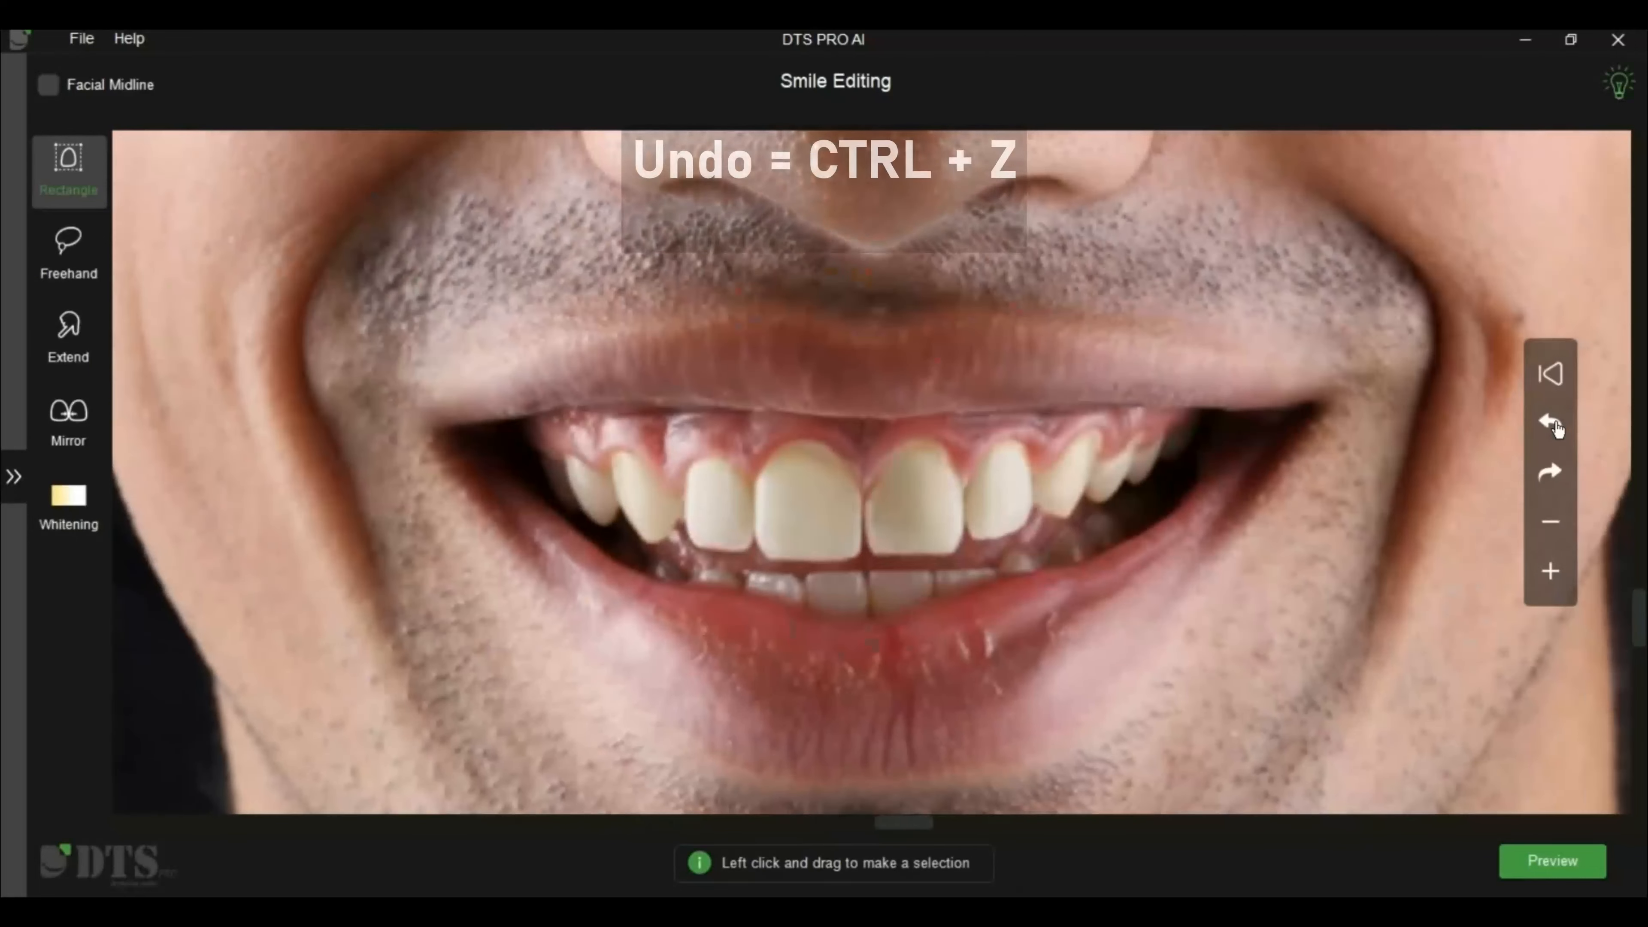
pyautogui.click(1552, 424)
pyautogui.click(1554, 422)
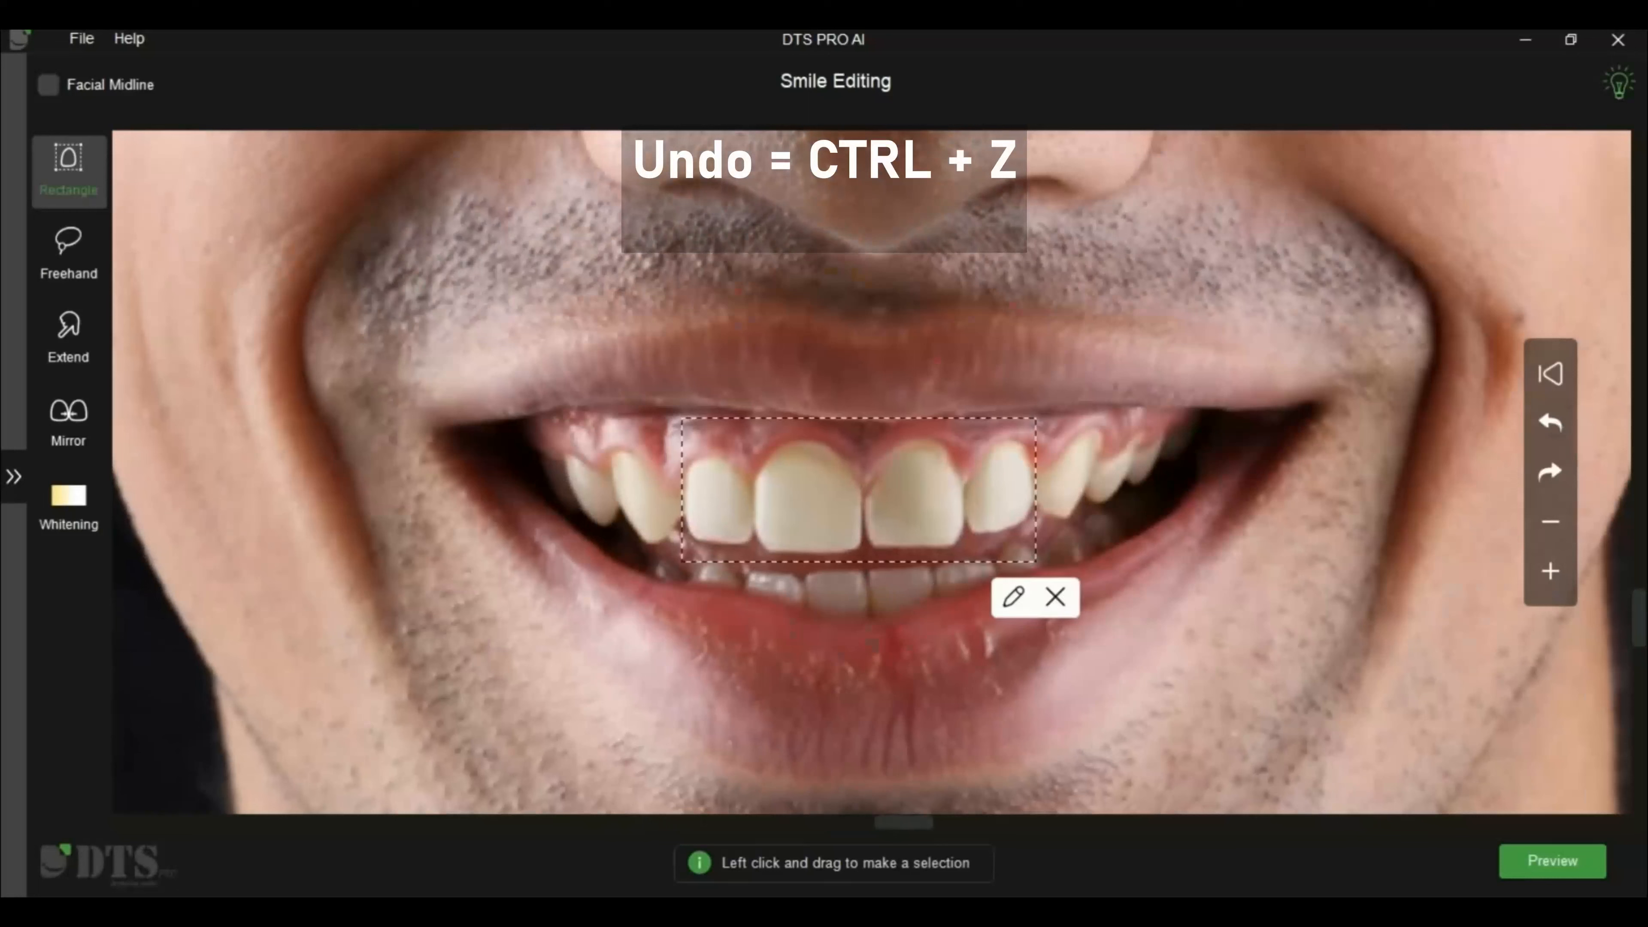
pyautogui.click(1553, 426)
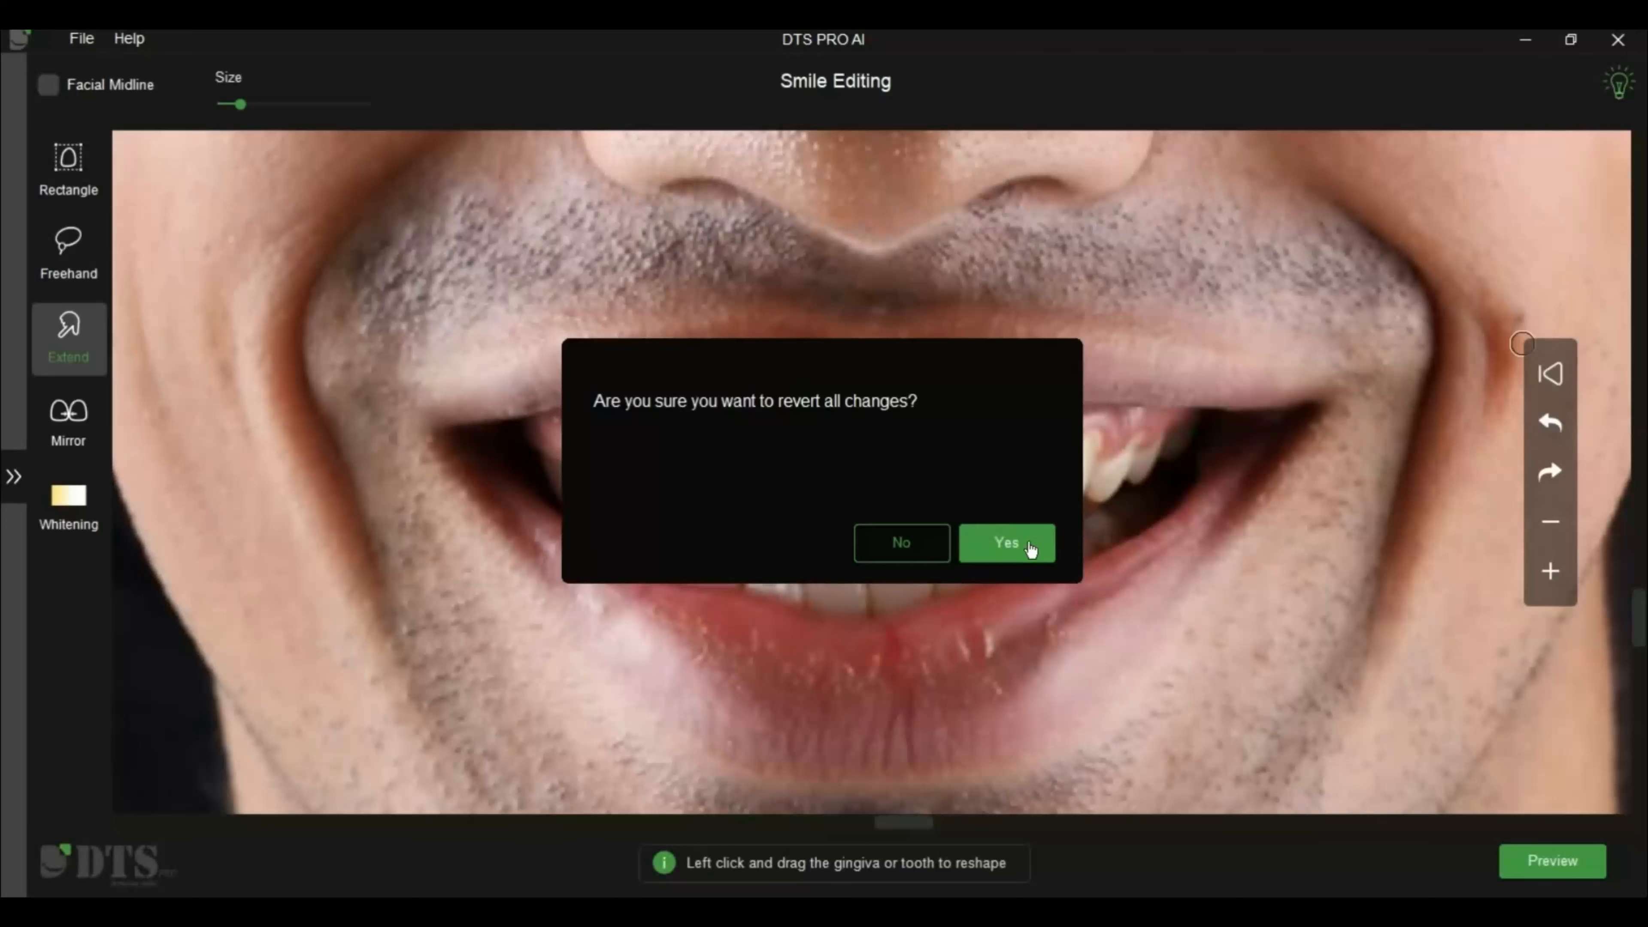
pyautogui.click(1031, 550)
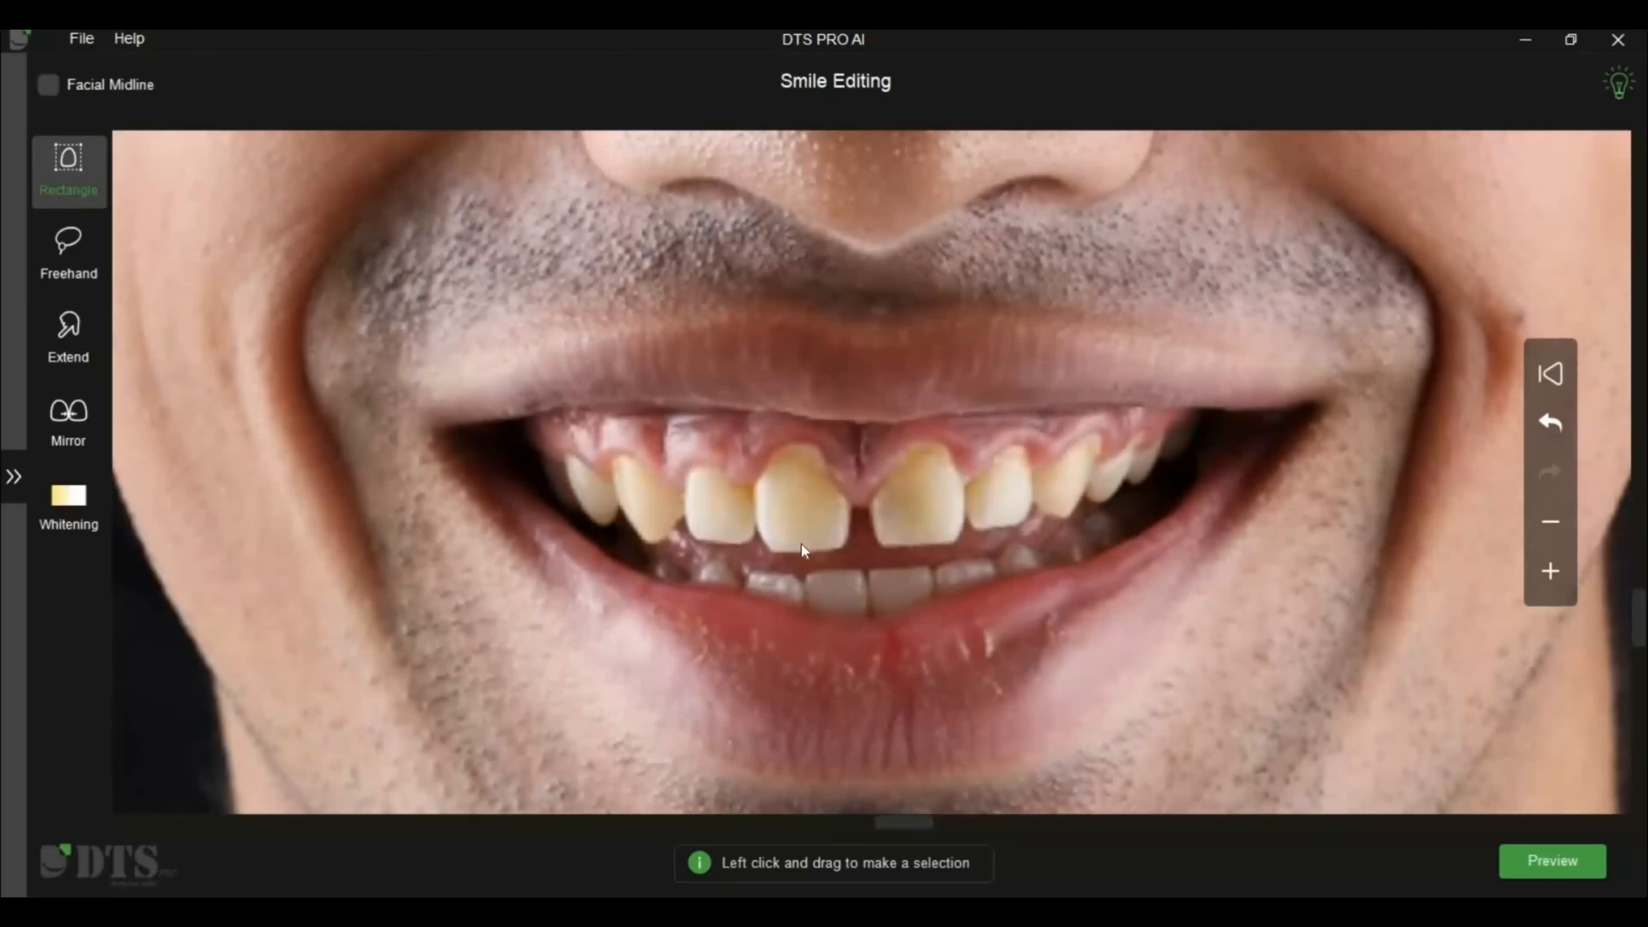
# Select all image-left upper teeth with a rectangle ending at the central incisor's mesial edge and move them to the facial midline
pyautogui.moveTo(801, 550); pyautogui.dragTo(851, 561)
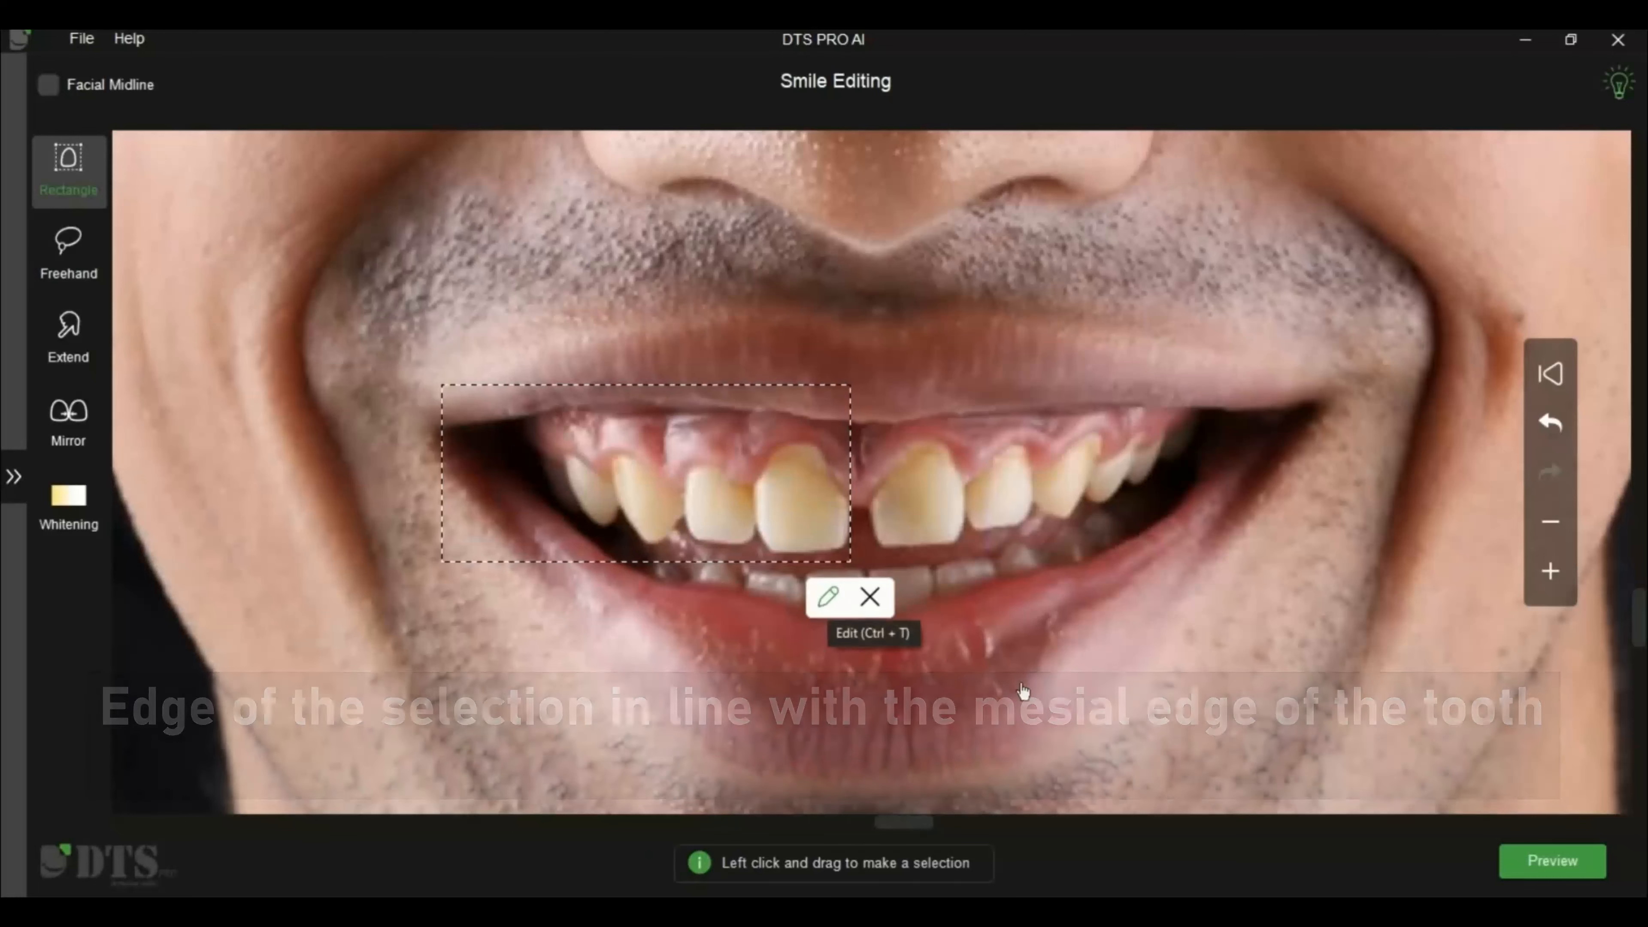
pyautogui.click(829, 599)
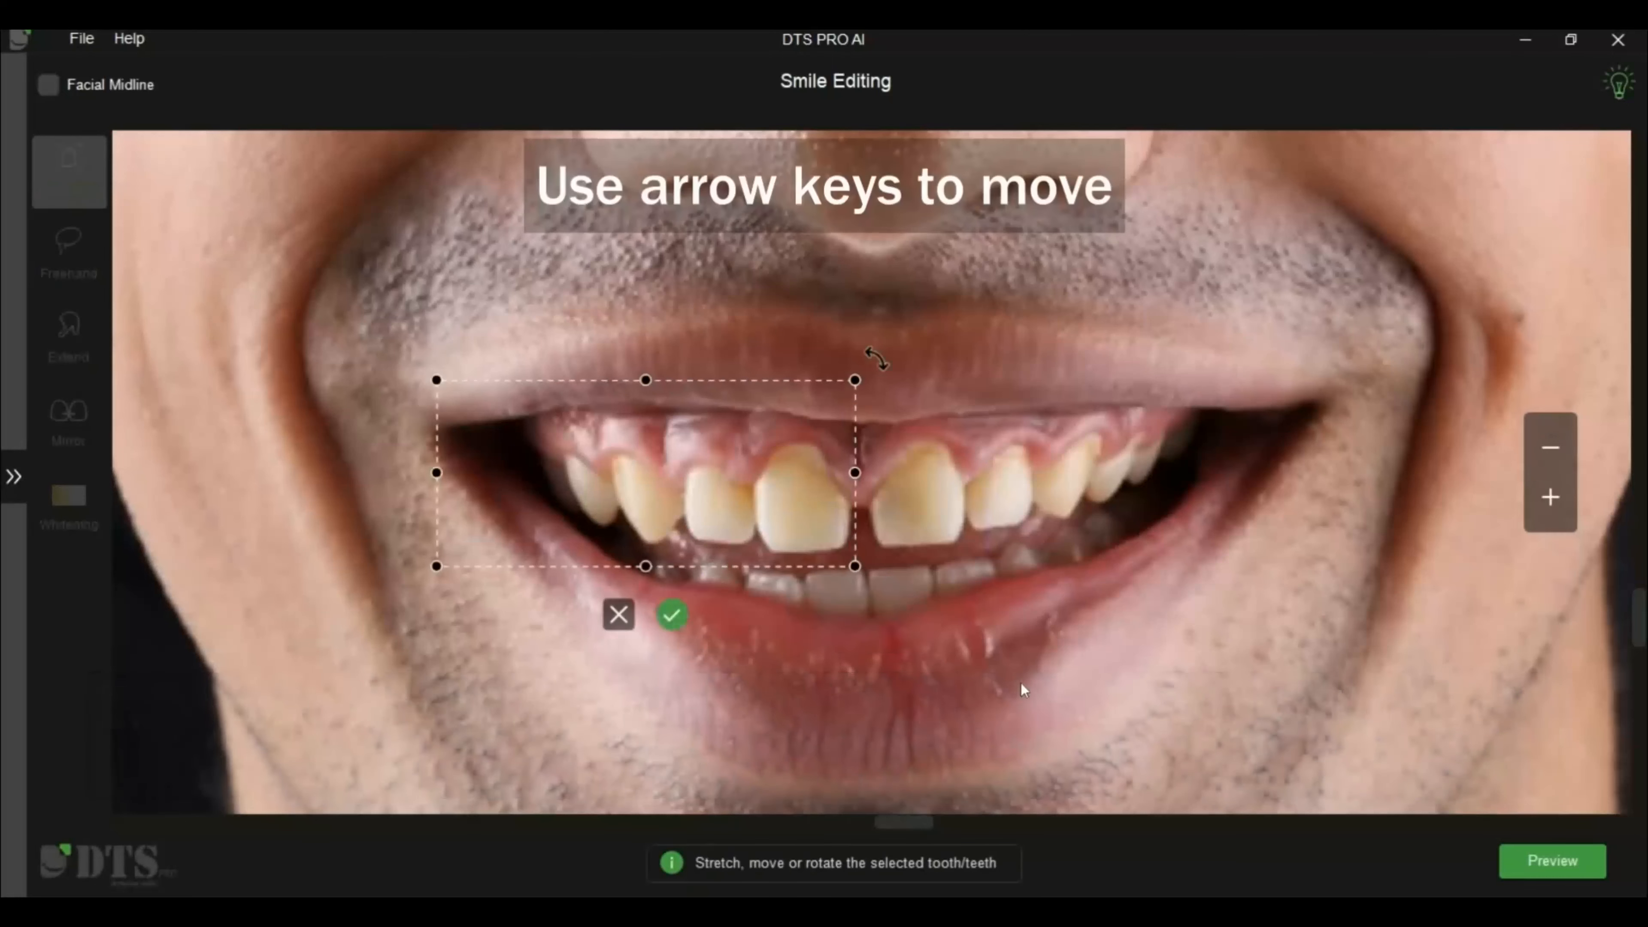
pyautogui.press('Right')
pyautogui.press('Right')
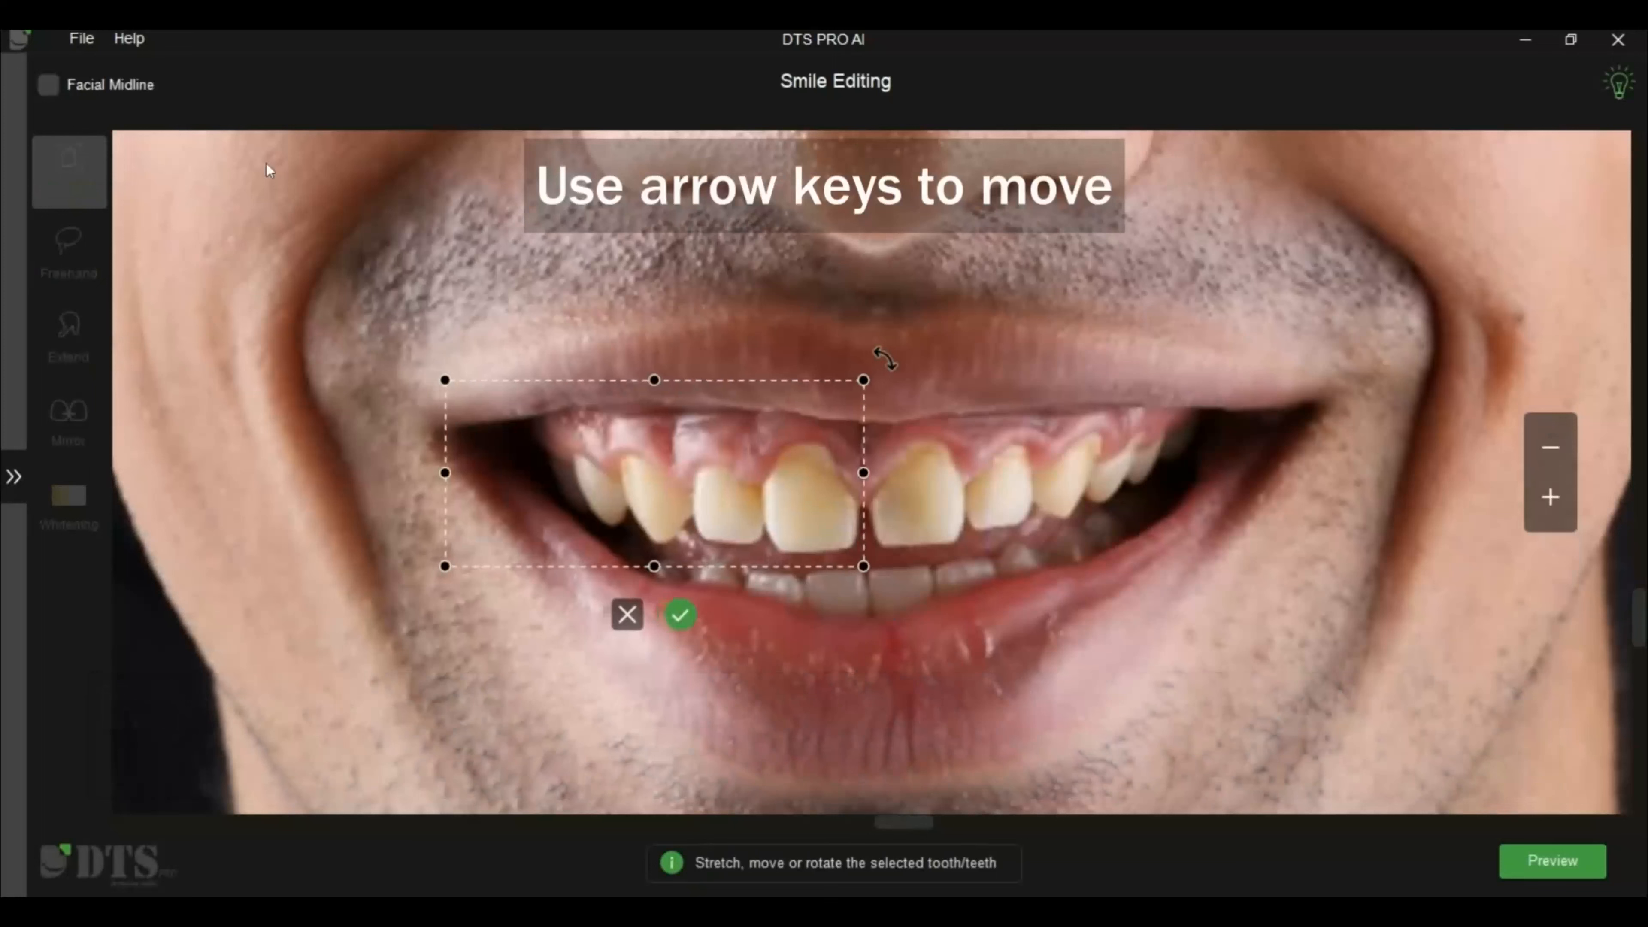
pyautogui.press('Right')
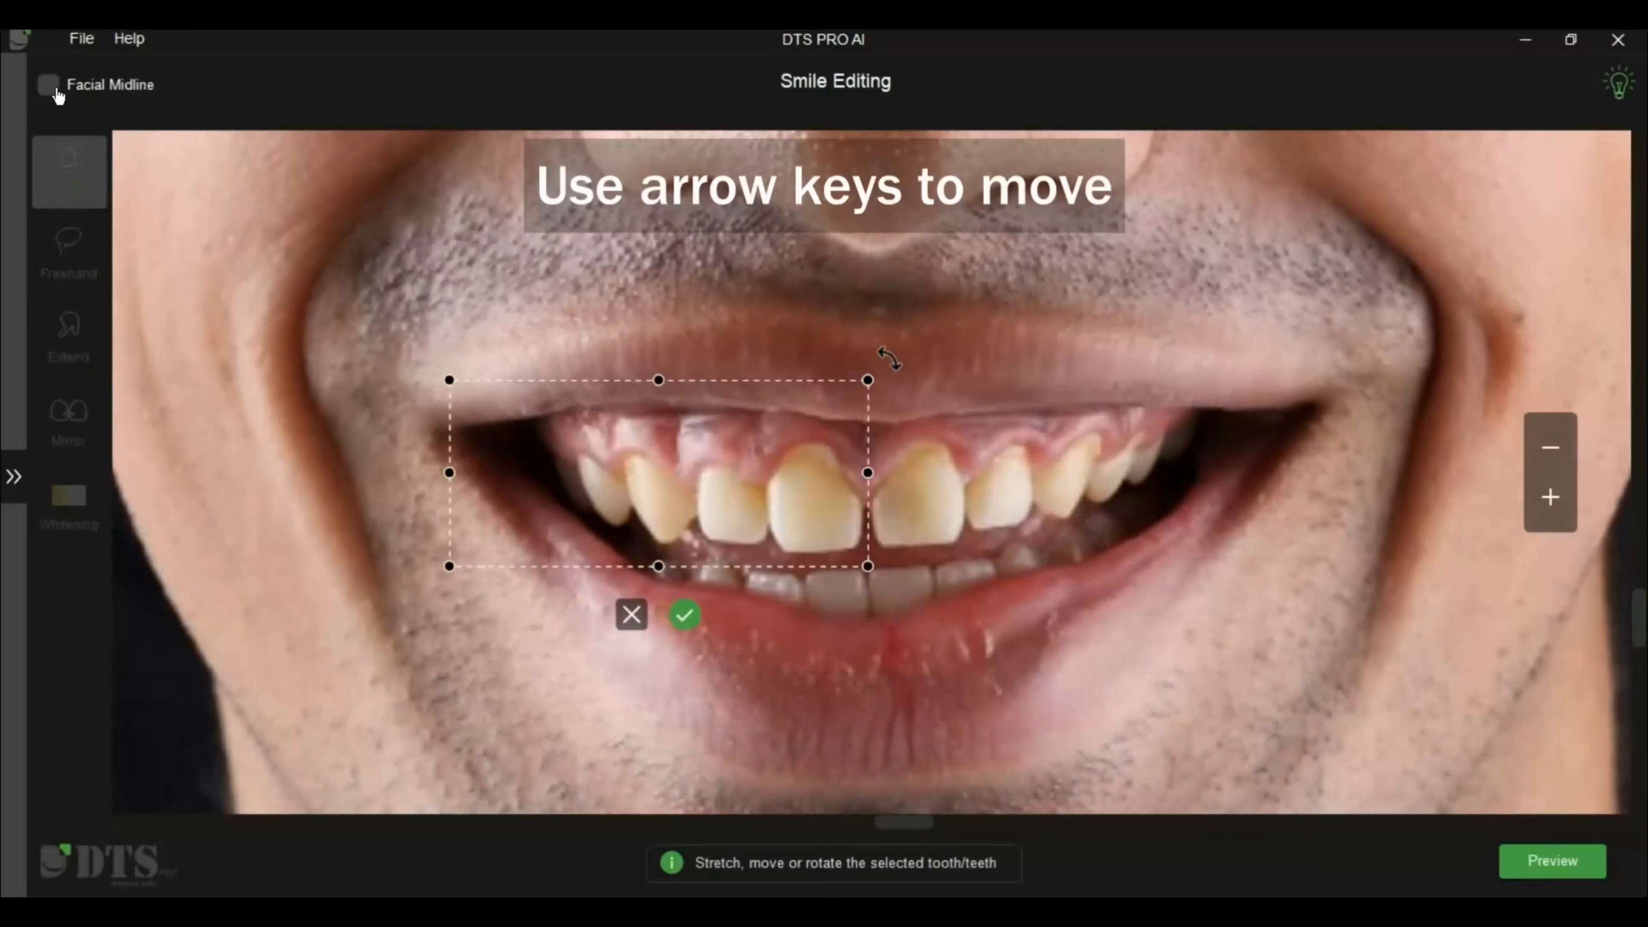
pyautogui.click(57, 95)
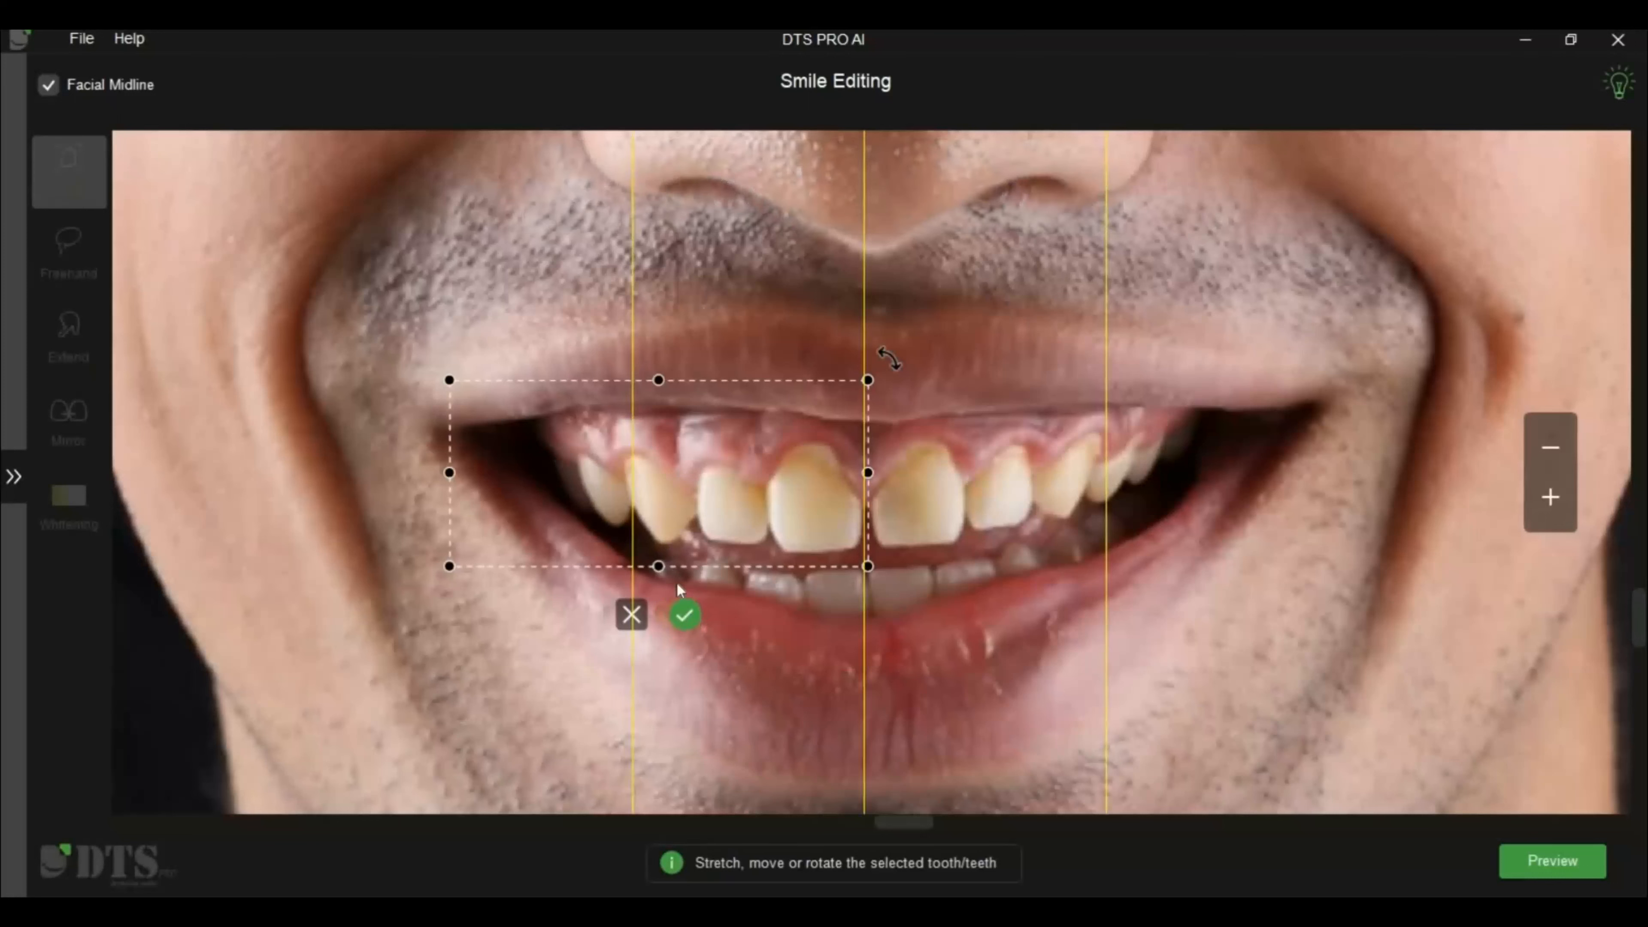
pyautogui.click(685, 615)
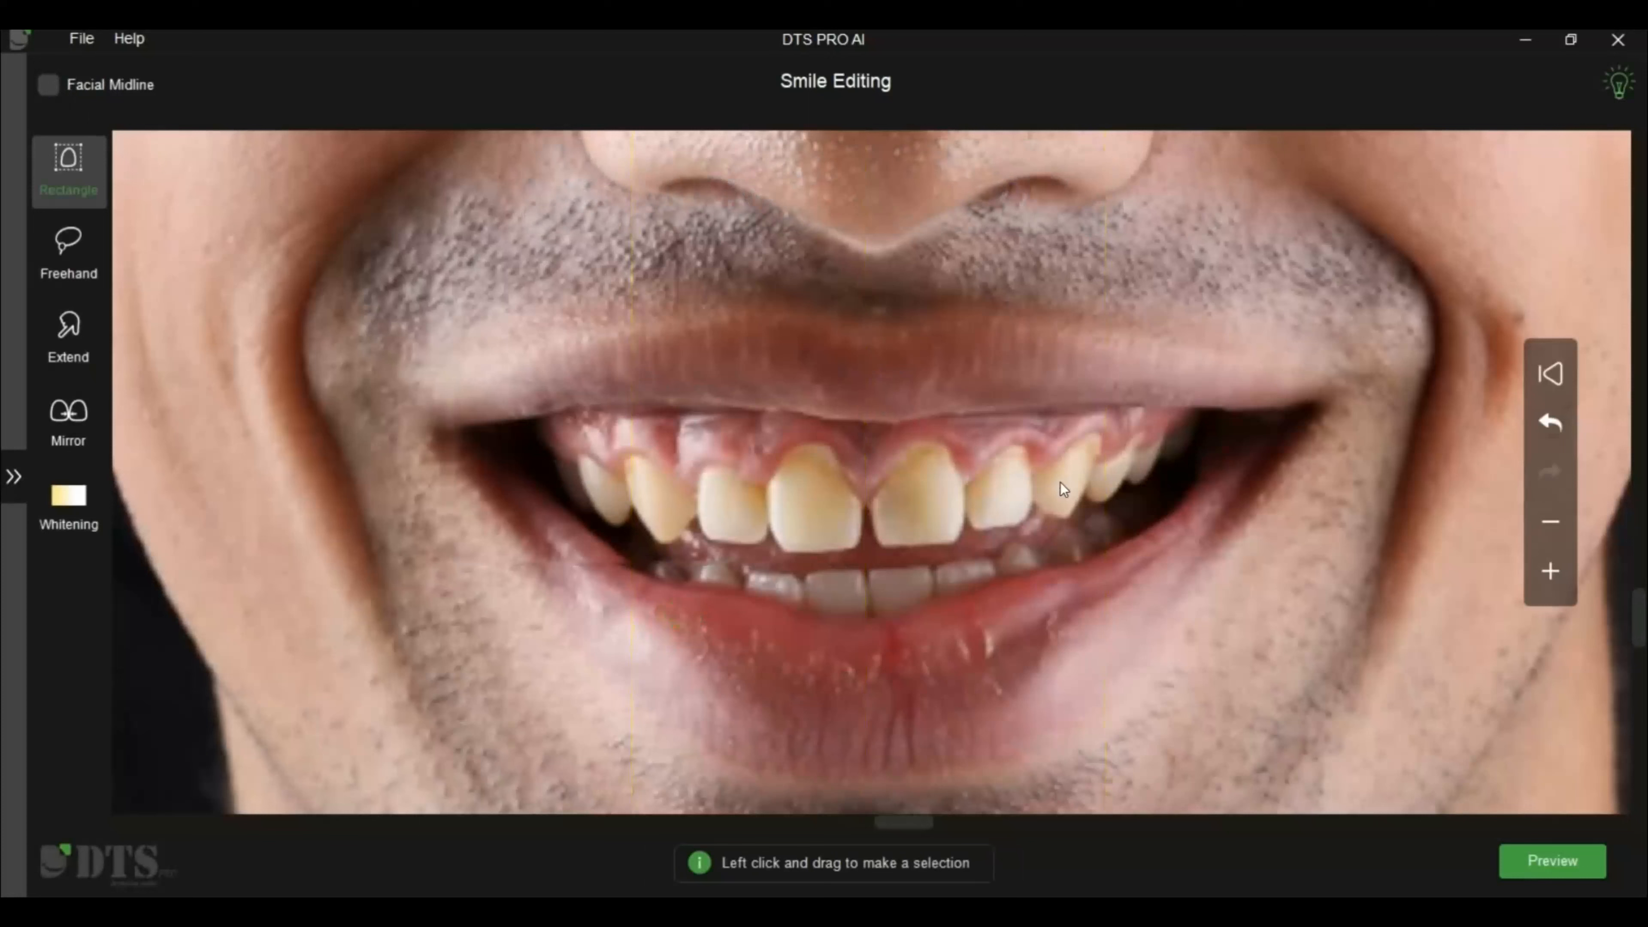
# Select all image-right upper teeth with a rectangle starting at the central incisor's mesial edge and move them inward to close the midline gap
pyautogui.moveTo(871, 389); pyautogui.dragTo(1255, 550)
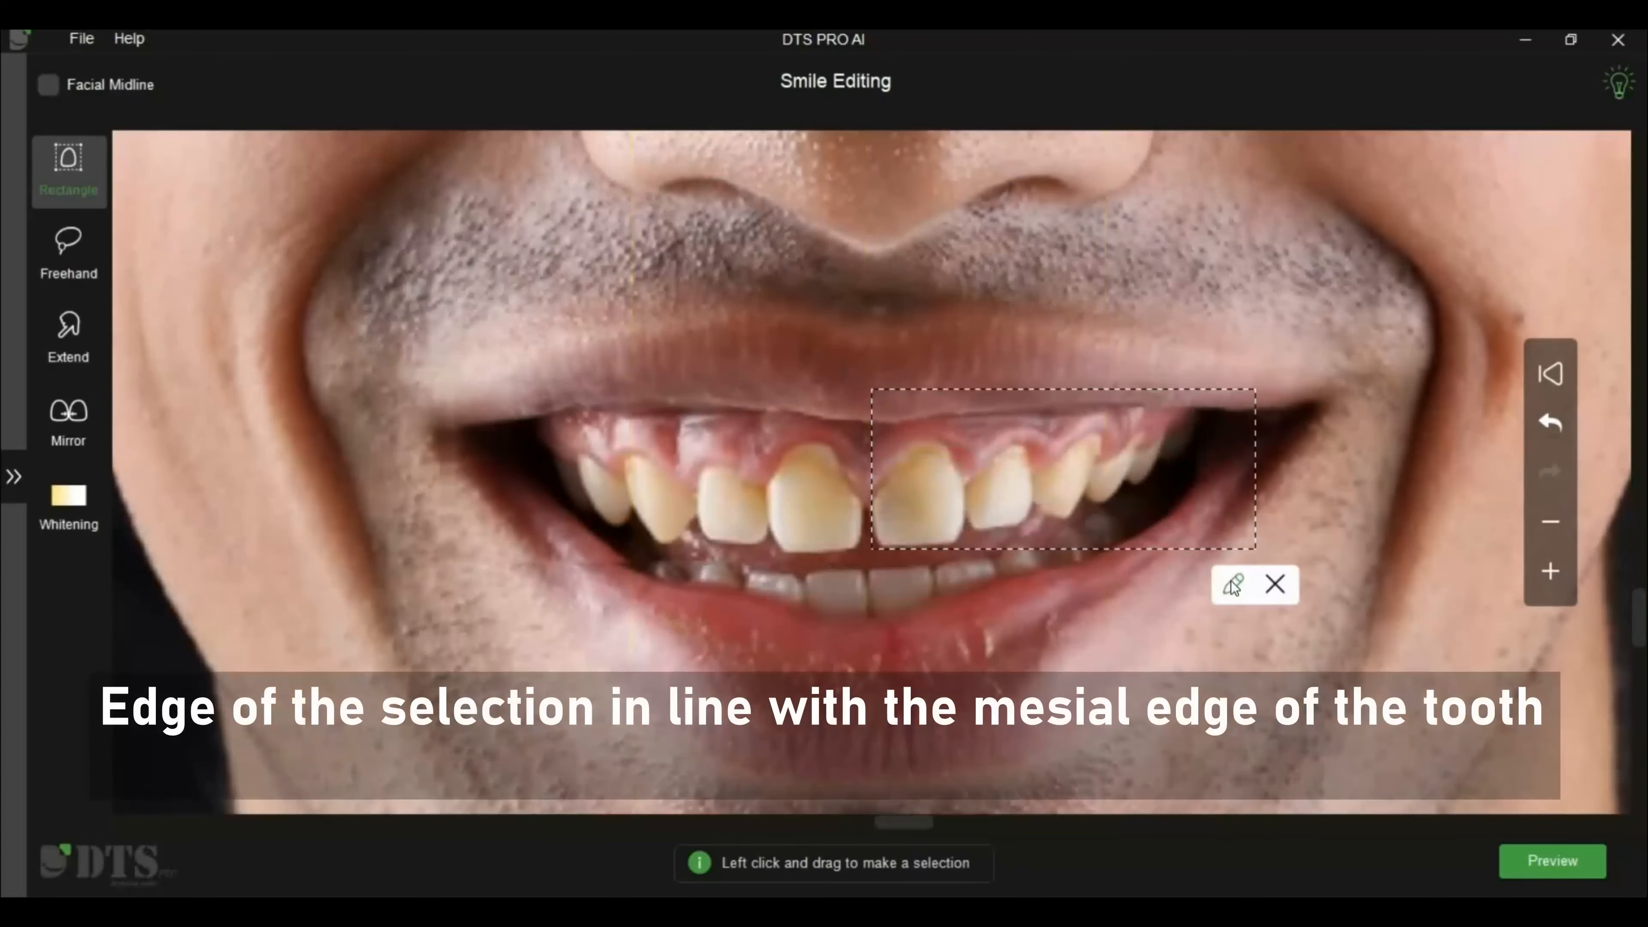
pyautogui.click(1232, 585)
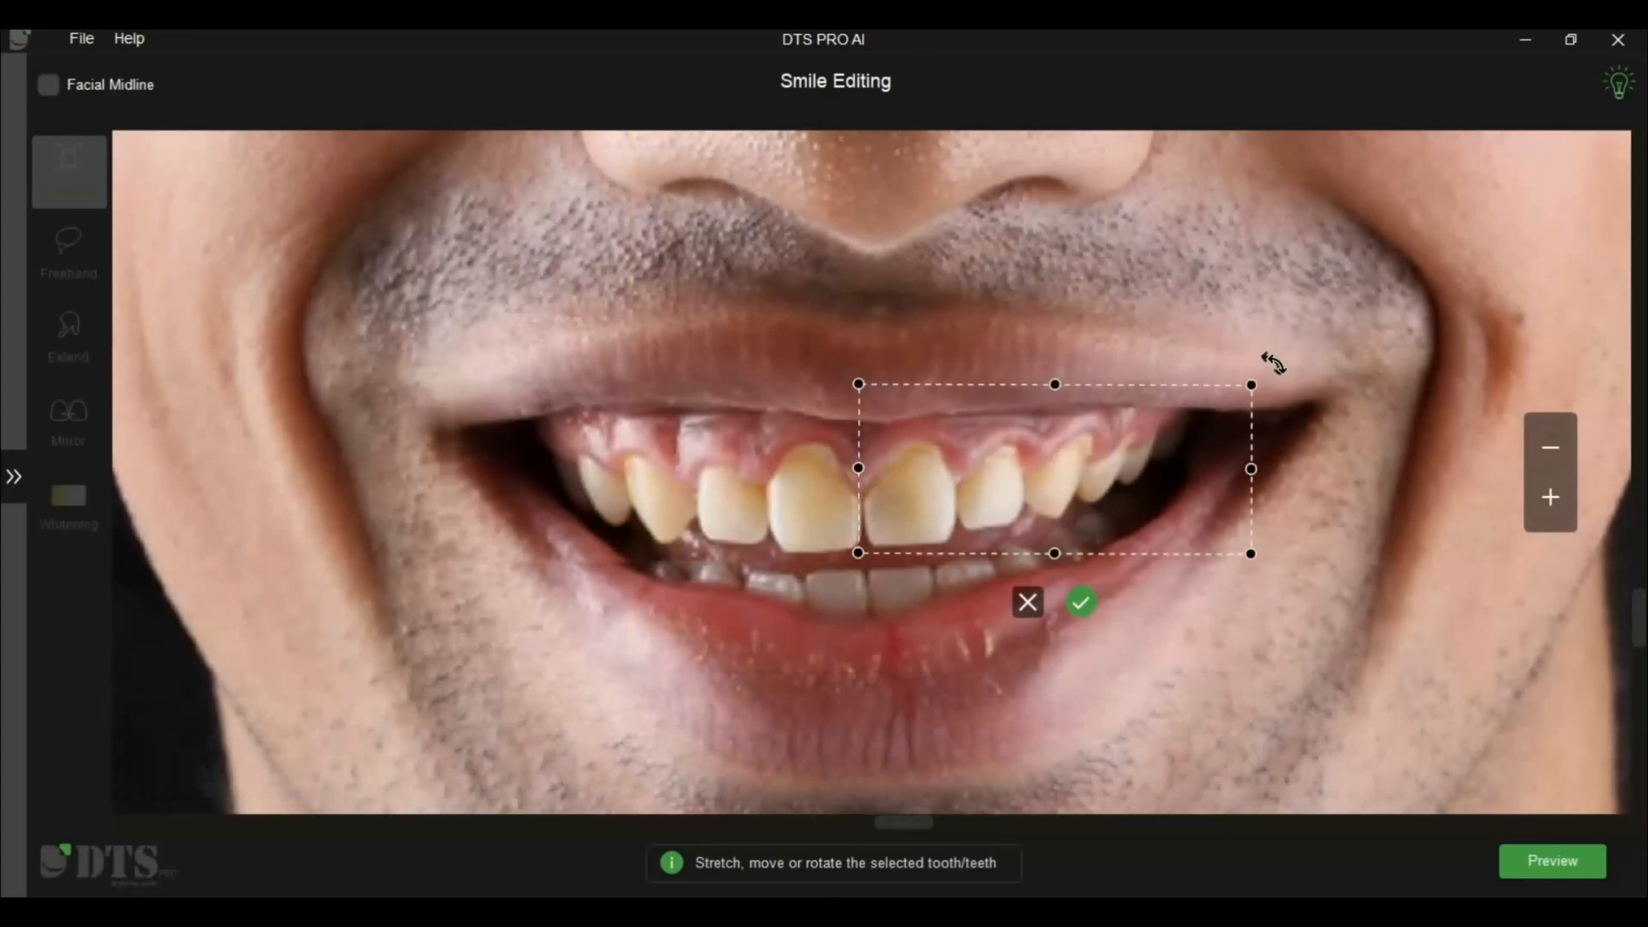
pyautogui.moveTo(1274, 366); pyautogui.dragTo(1275, 367)
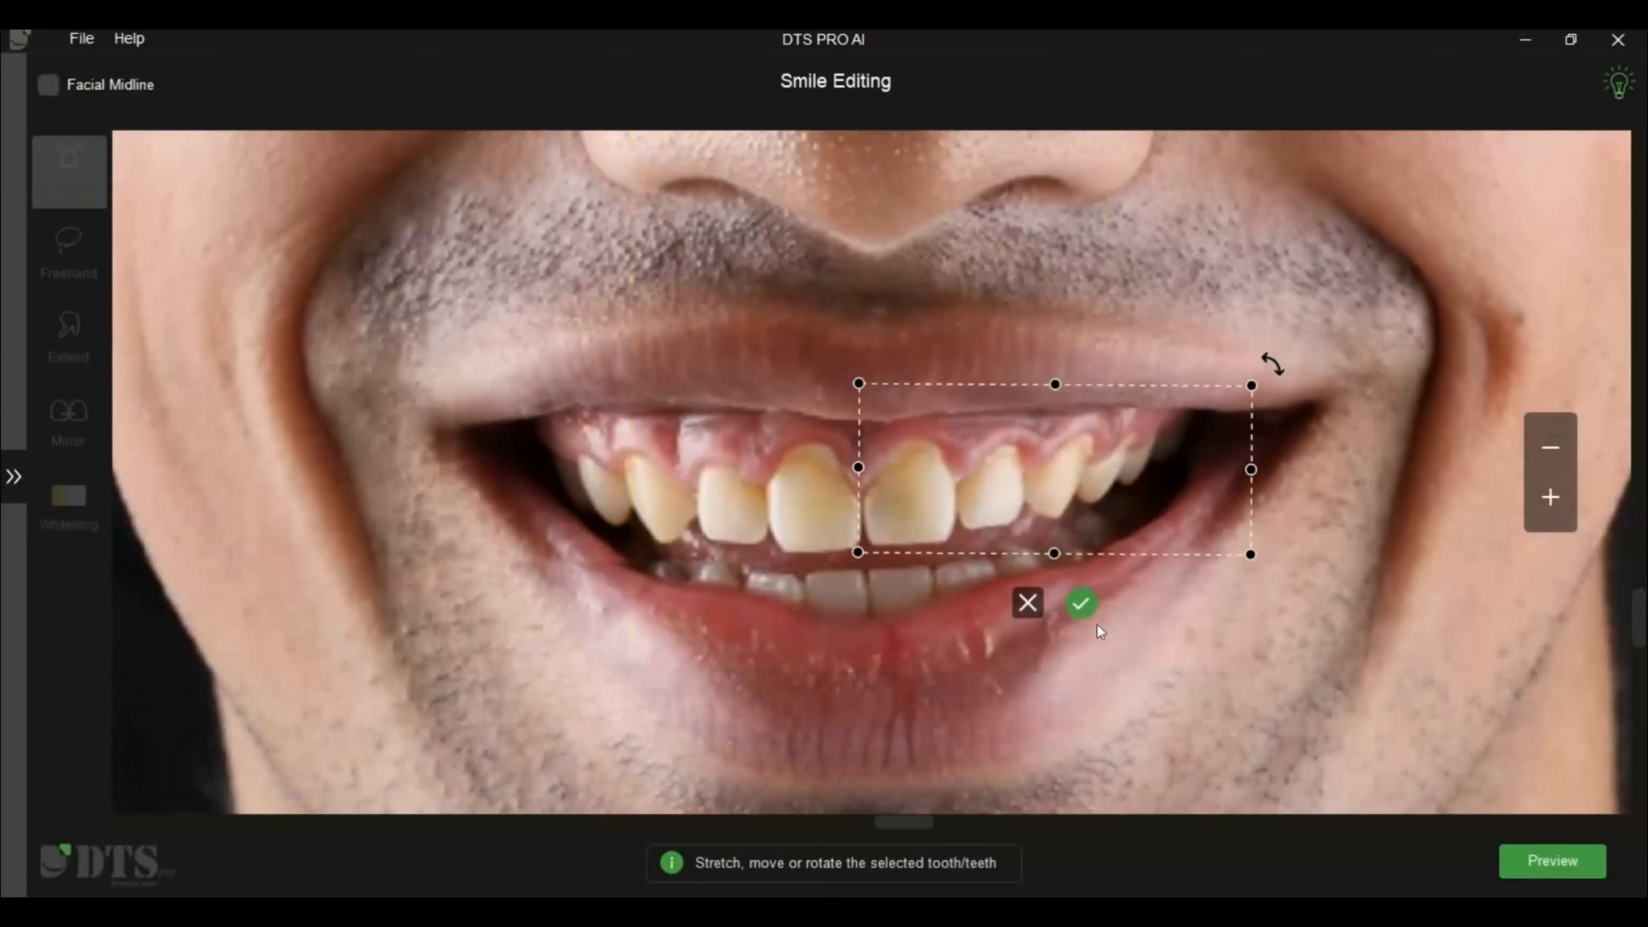
pyautogui.click(1137, 640)
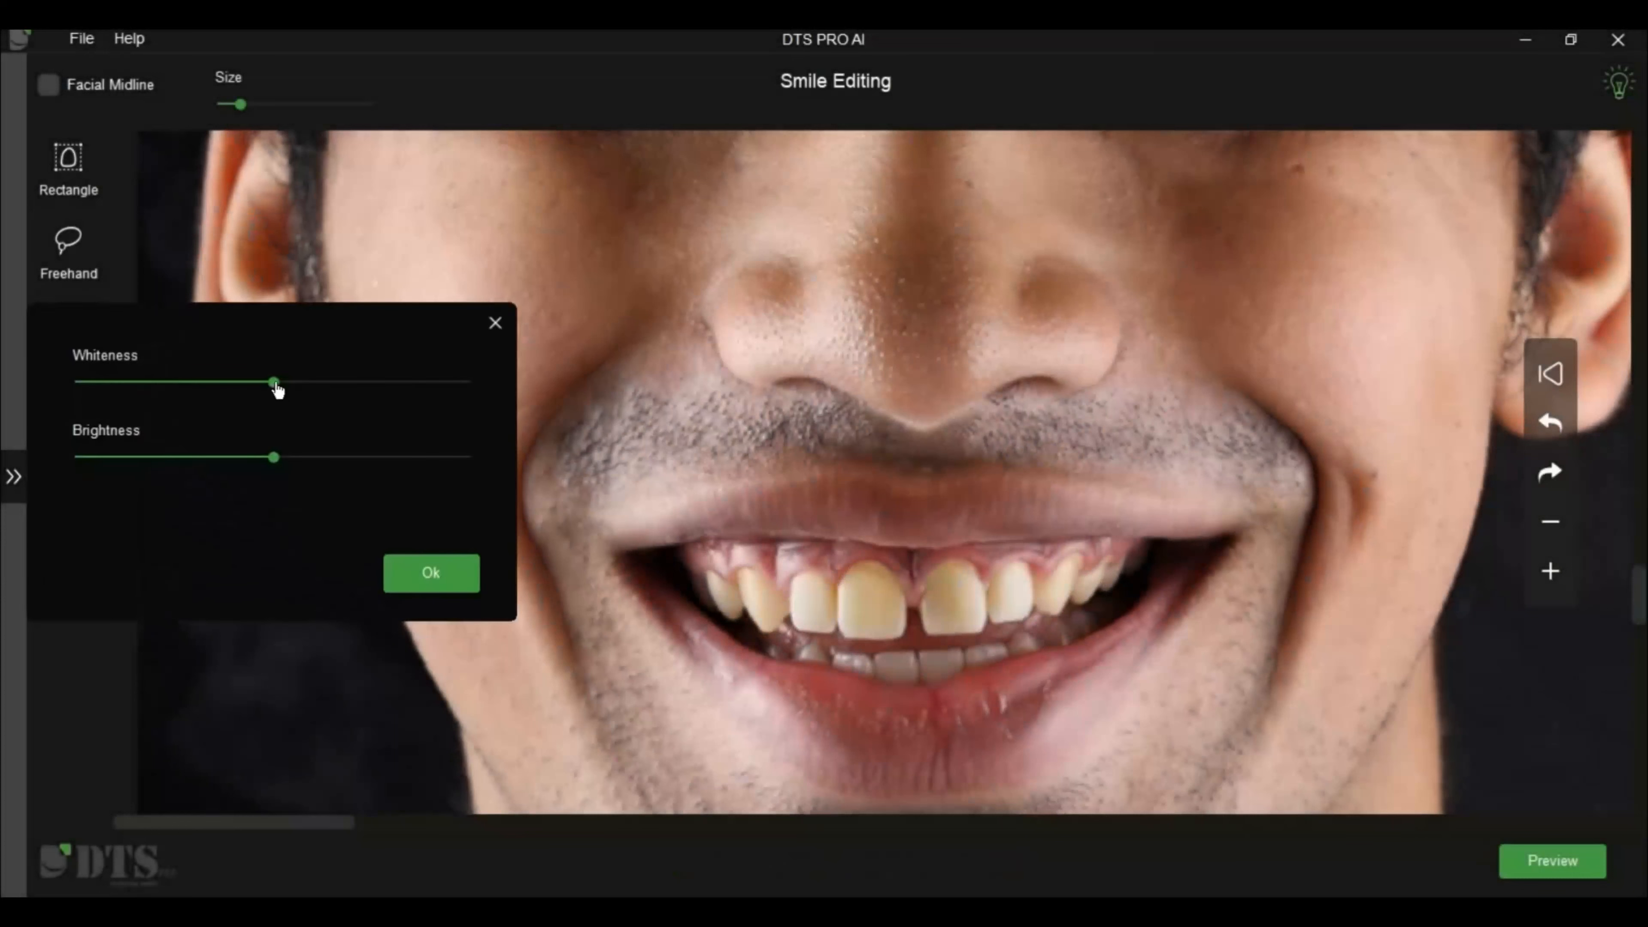
# Increase the whiteness of the teeth and apply the whitening adjustment
pyautogui.moveTo(322, 384); pyautogui.dragTo(358, 388)
pyautogui.click(431, 573)
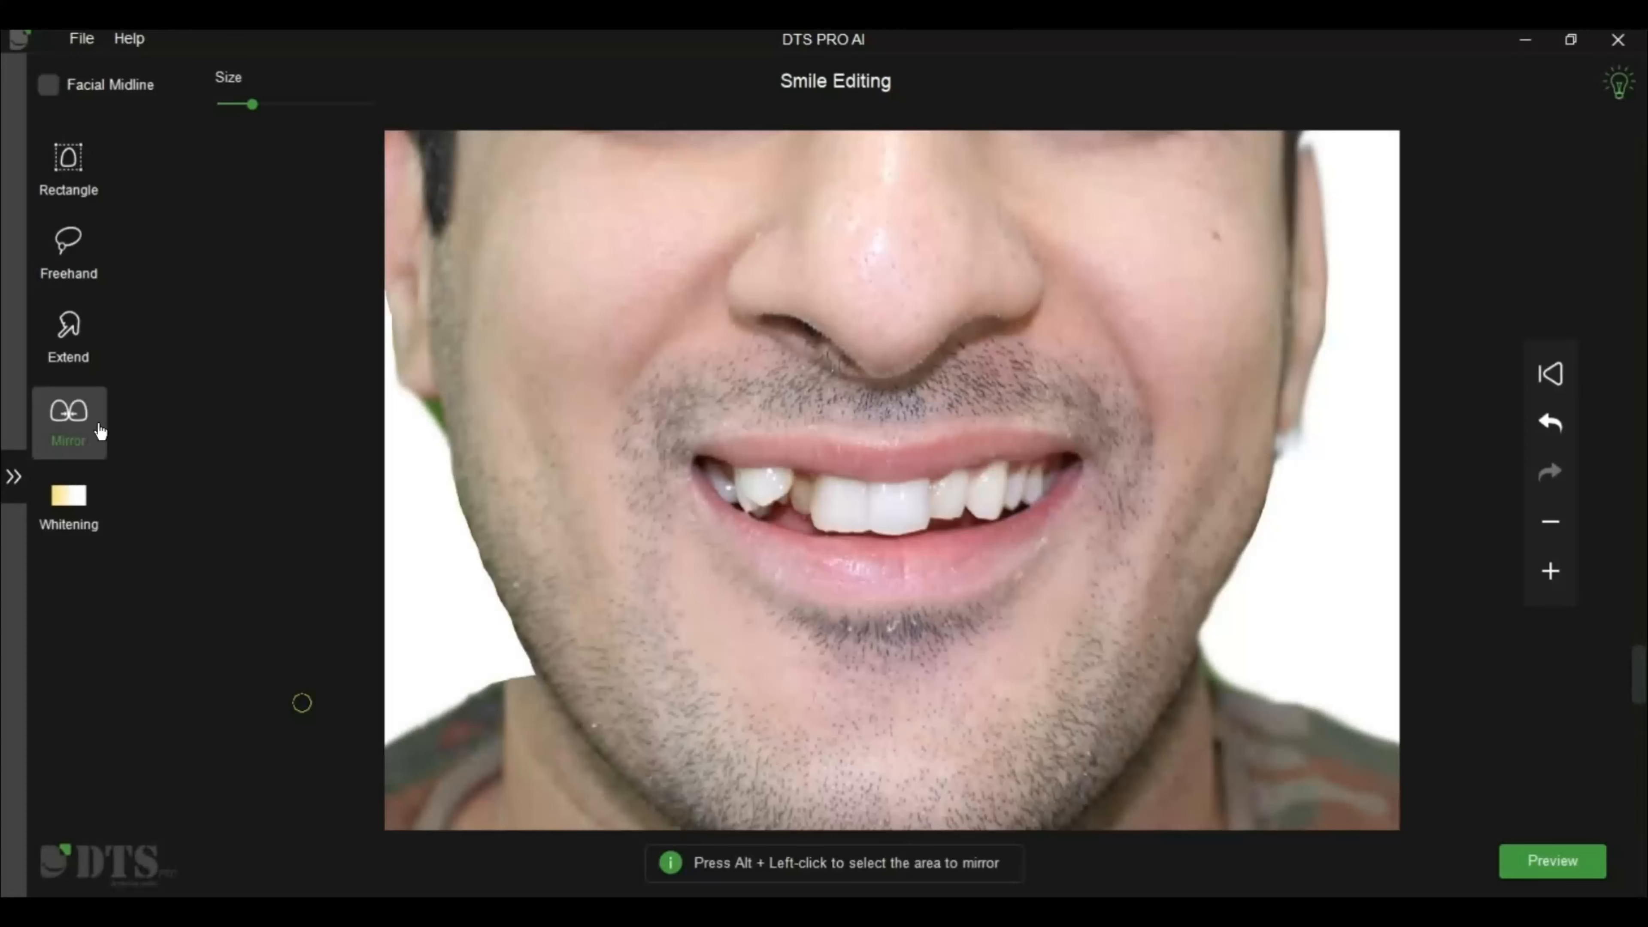
# Enlarge the Mirror brush, sample the image-right central incisor, and paint the mirrored teeth over the image-left side of the smile
pyautogui.click(241, 103)
pyautogui.moveTo(241, 106); pyautogui.dragTo(364, 110)
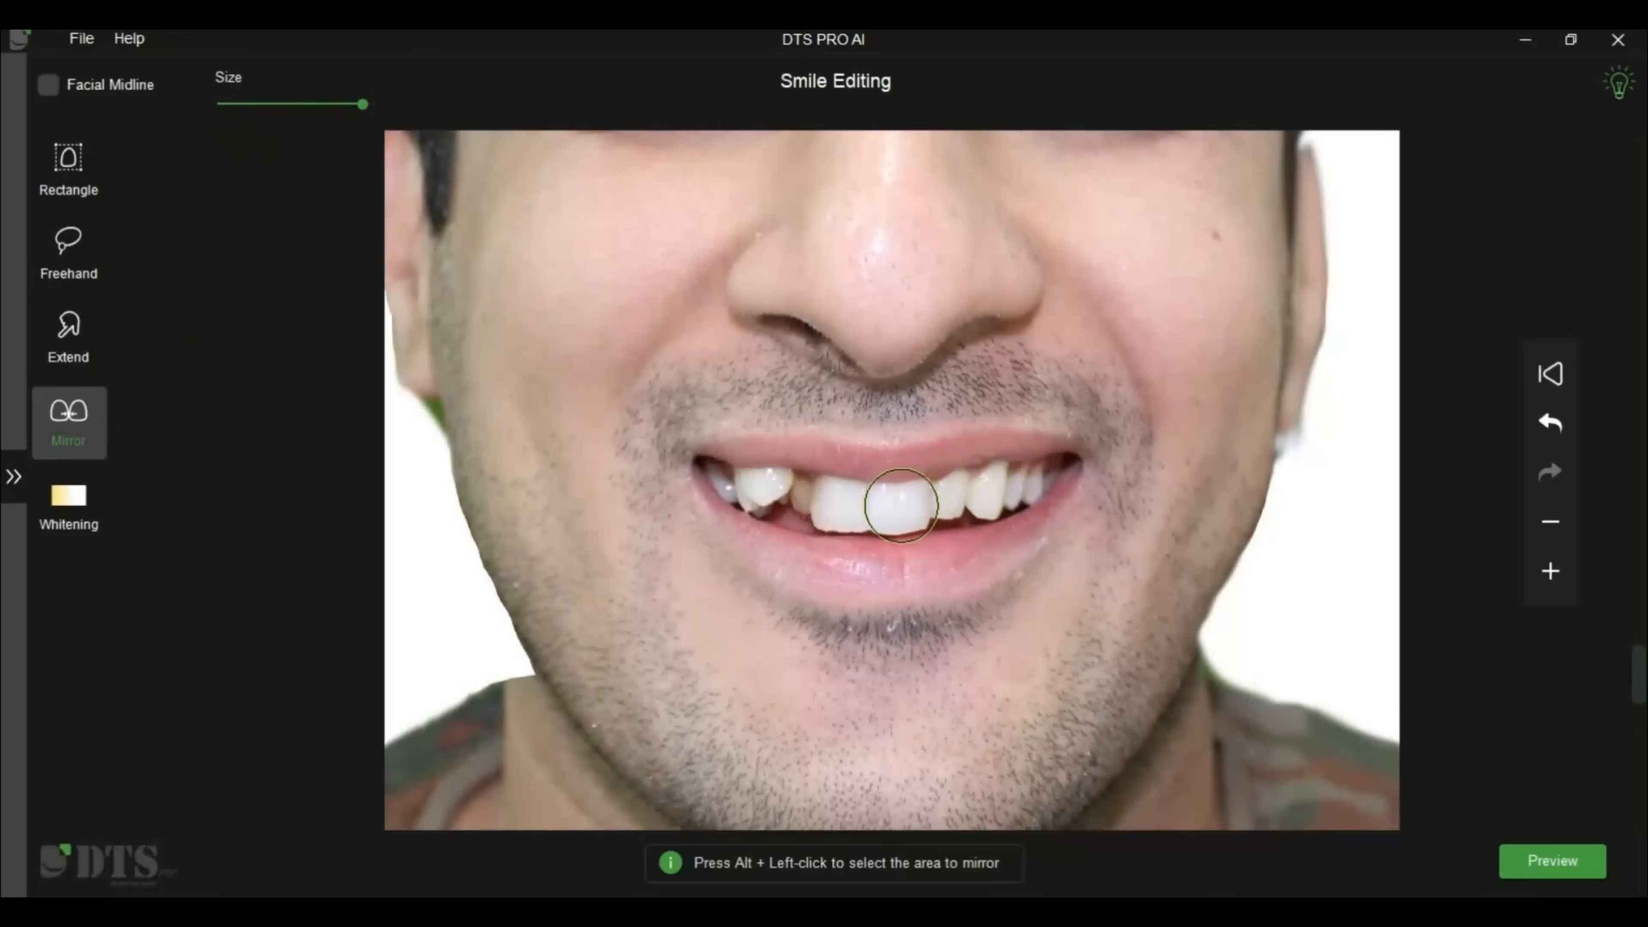
pyautogui.keyDown('alt'); pyautogui.click(901, 505); pyautogui.keyUp('alt')
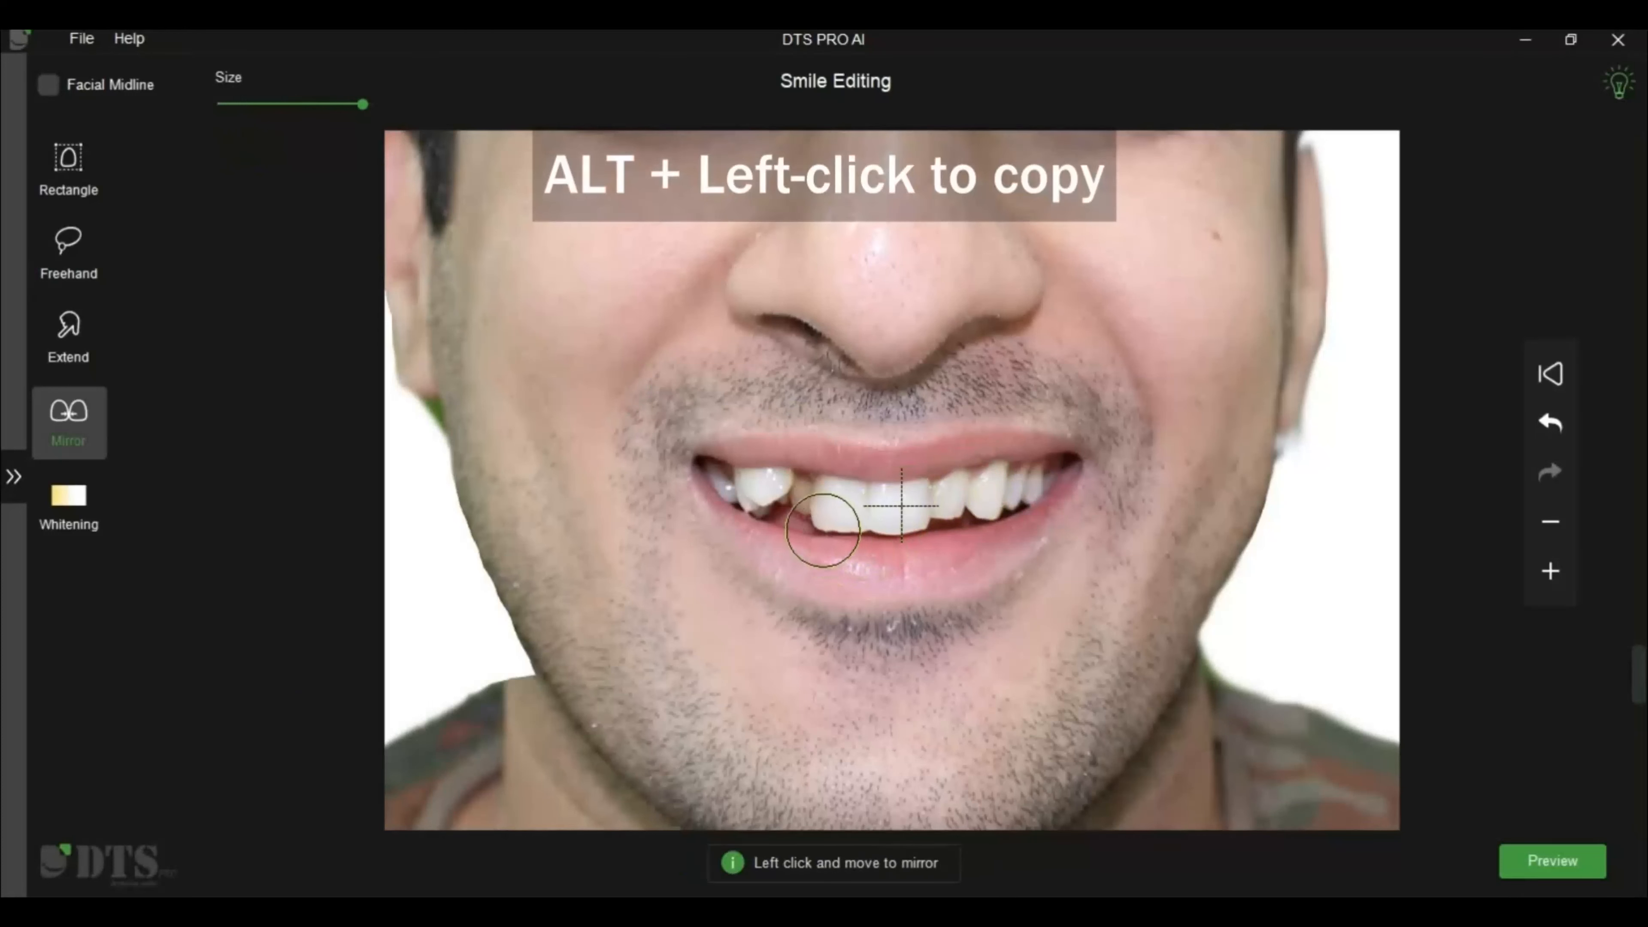
pyautogui.moveTo(834, 508)
pyautogui.mouseDown()
pyautogui.moveTo(708, 467)
pyautogui.moveTo(747, 509)
pyautogui.moveTo(811, 535)
pyautogui.moveTo(781, 529)
pyautogui.moveTo(837, 530)
pyautogui.moveTo(702, 474)
pyautogui.mouseUp()
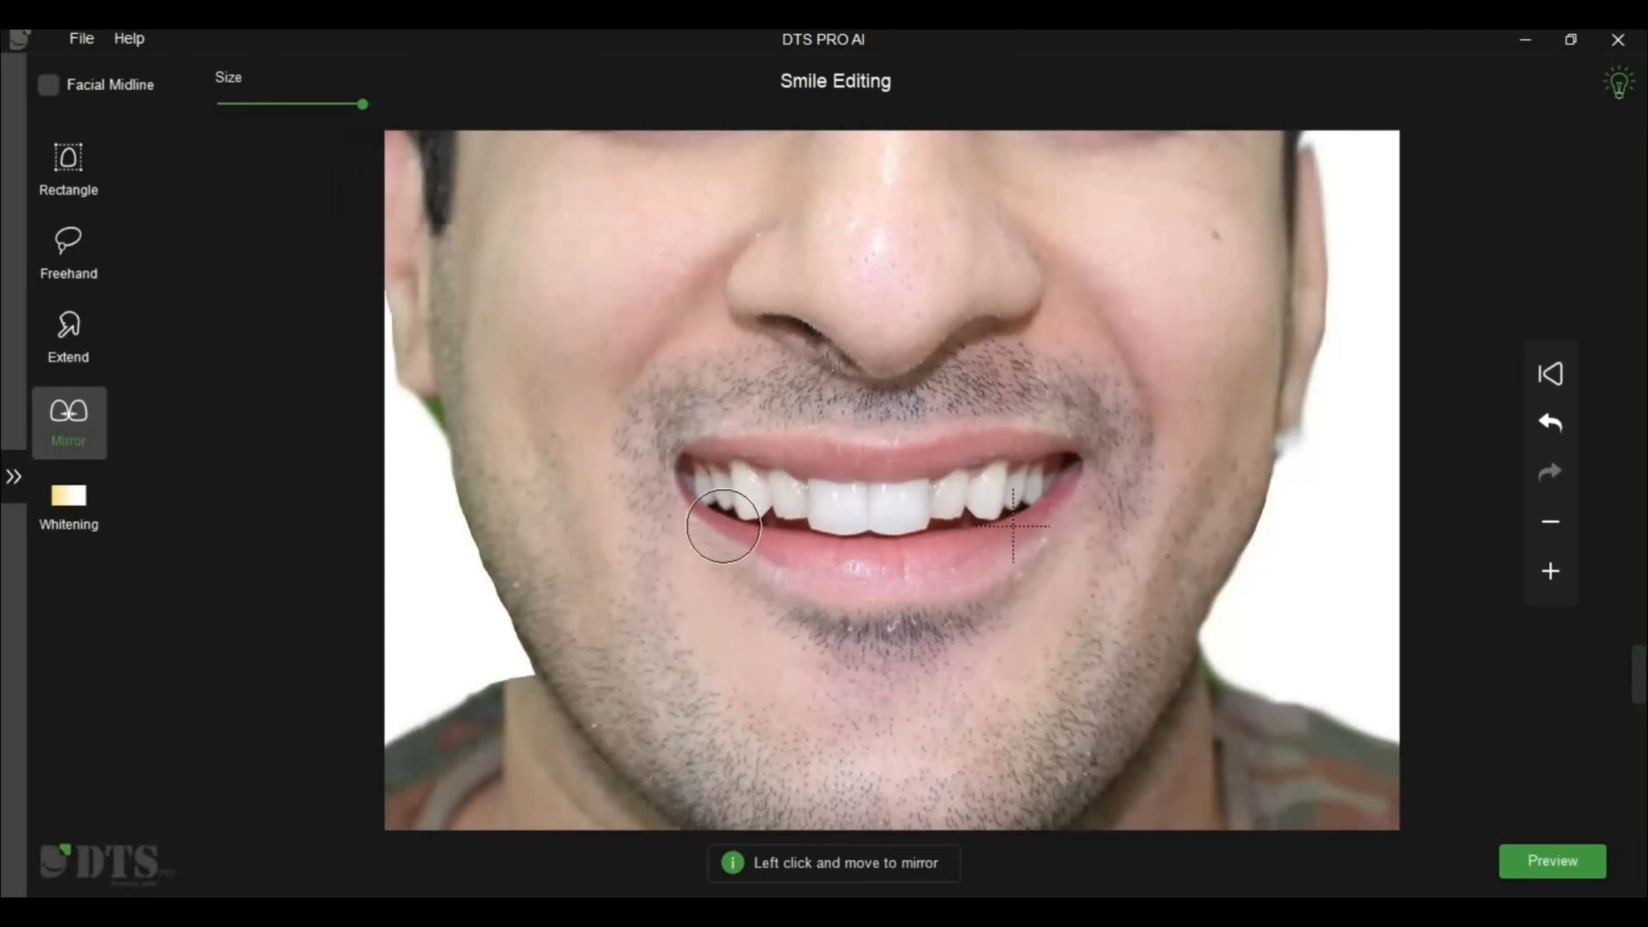